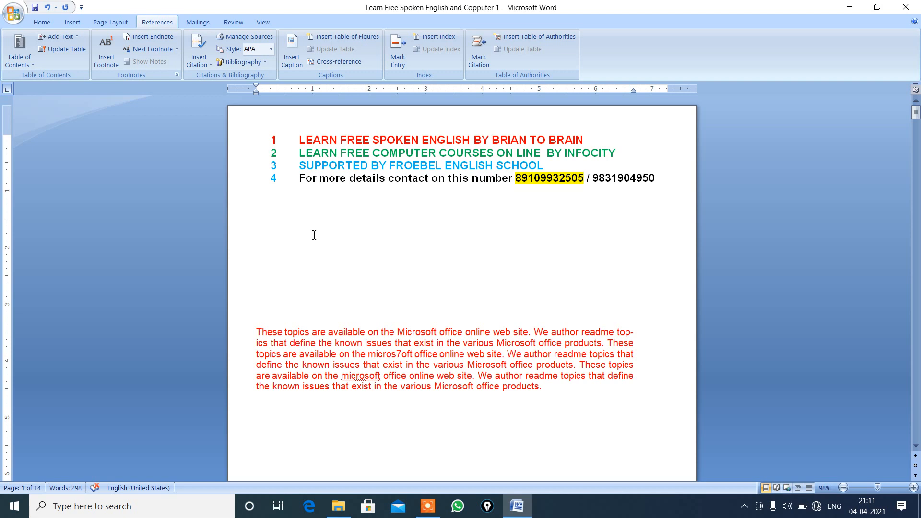
# Step: Insert a caption with the Figure label, Figure 1, on the blank line above the red paragraph on page 1
pyautogui.click(293, 65)
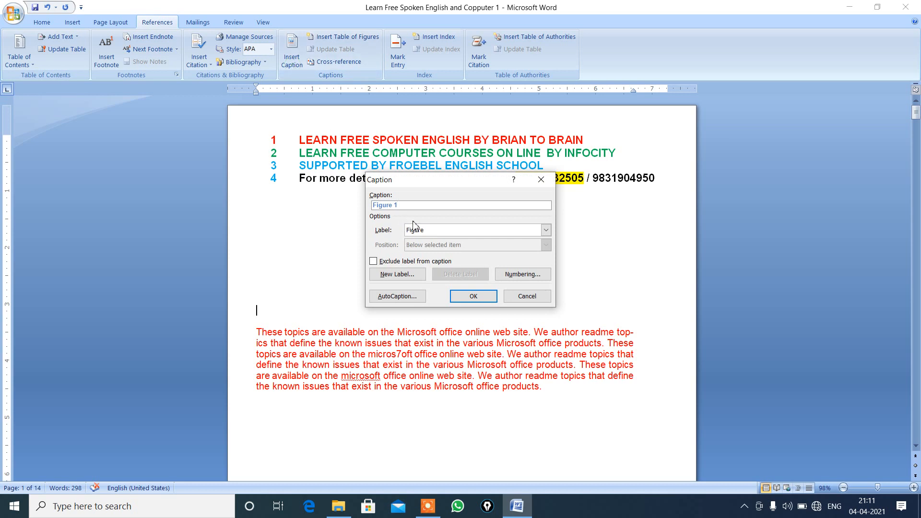
pyautogui.click(545, 231)
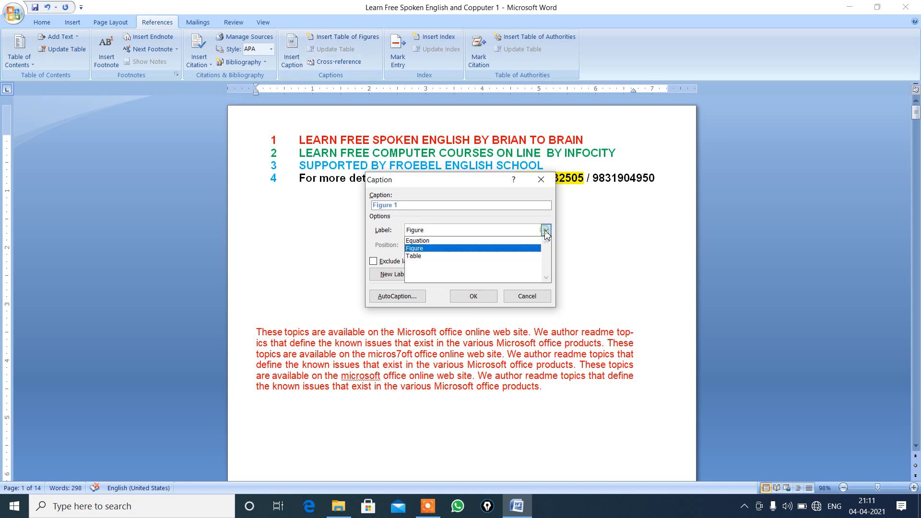
pyautogui.click(420, 257)
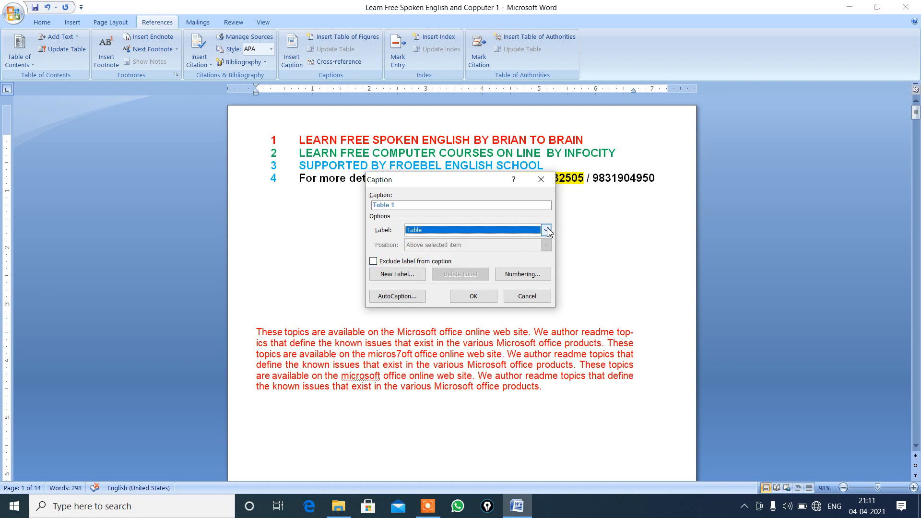
pyautogui.click(547, 230)
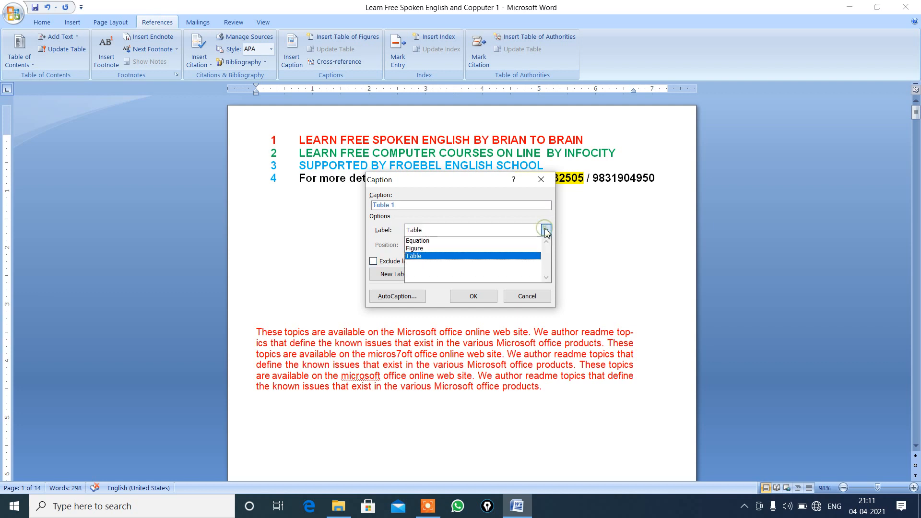
pyautogui.click(446, 249)
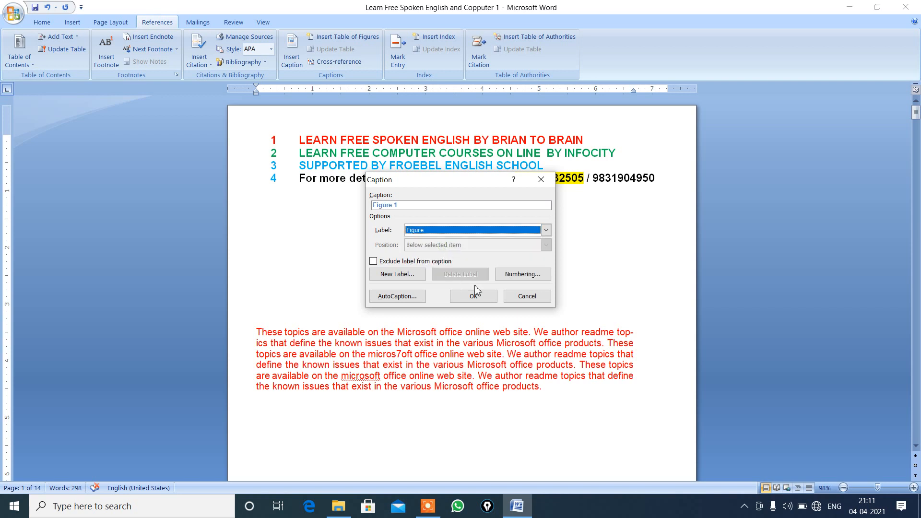
pyautogui.click(480, 300)
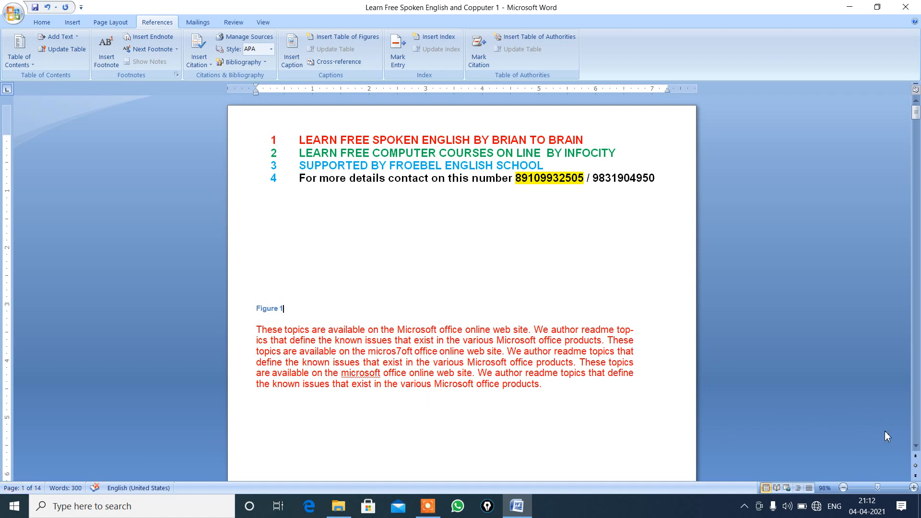
# Step: Insert the caption Figure 2 on the blank line above the green paragraph on page 2
pyautogui.click(915, 446)
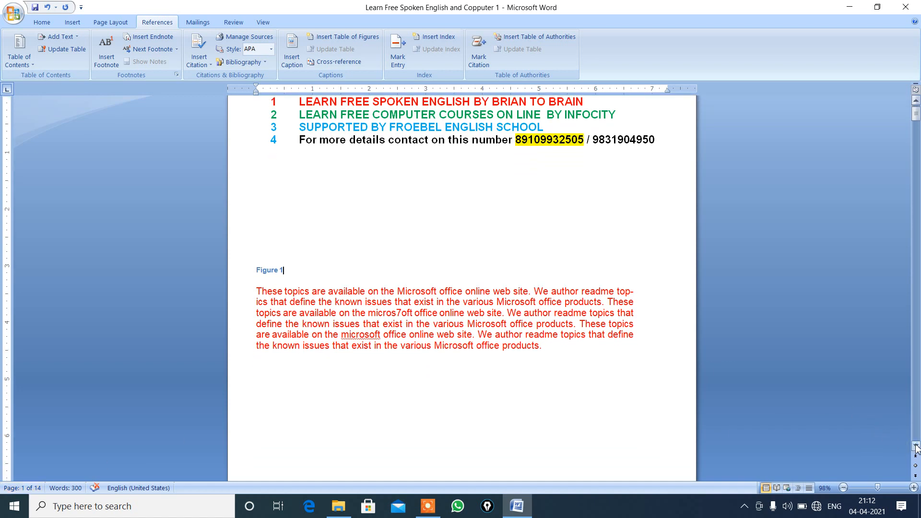
pyautogui.click(915, 447)
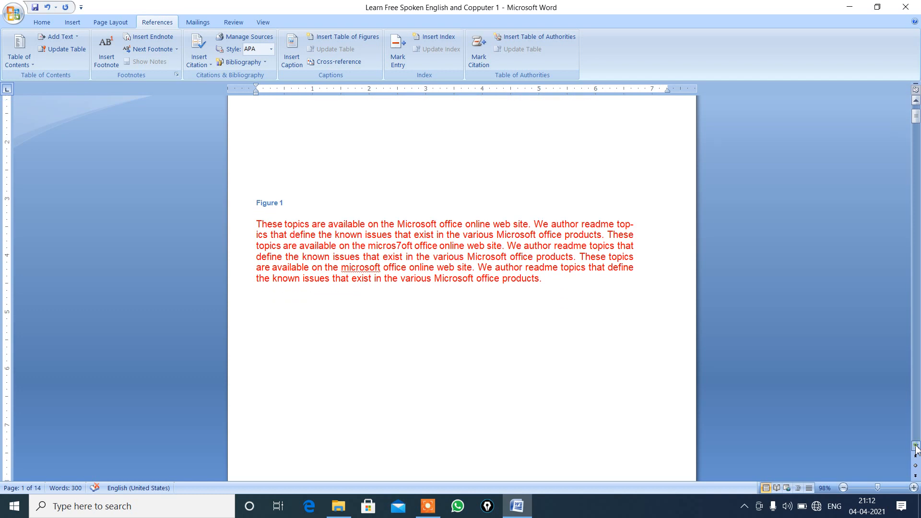
pyautogui.moveTo(915, 447); pyautogui.dragTo(915, 449)
pyautogui.click(268, 317)
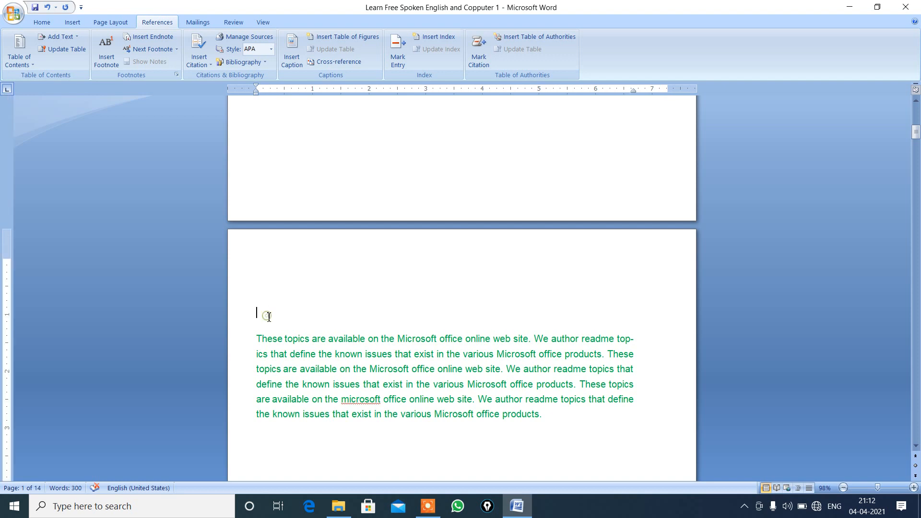
pyautogui.click(291, 53)
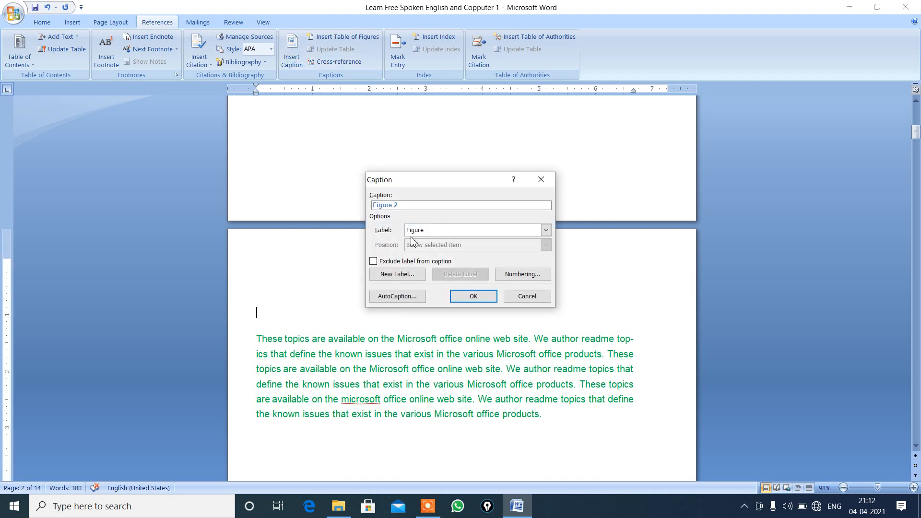
pyautogui.click(472, 298)
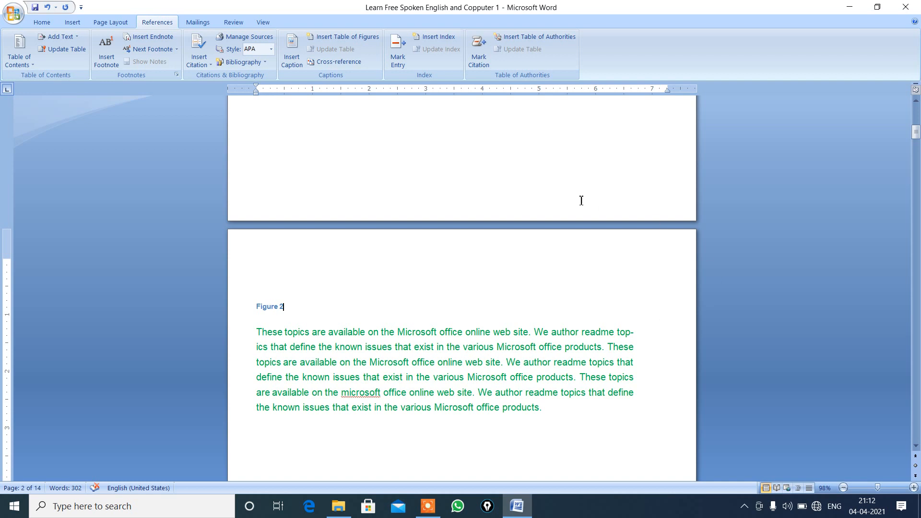
# Step: Jump to page 14 of the document with the Go To command
pyautogui.click(40, 24)
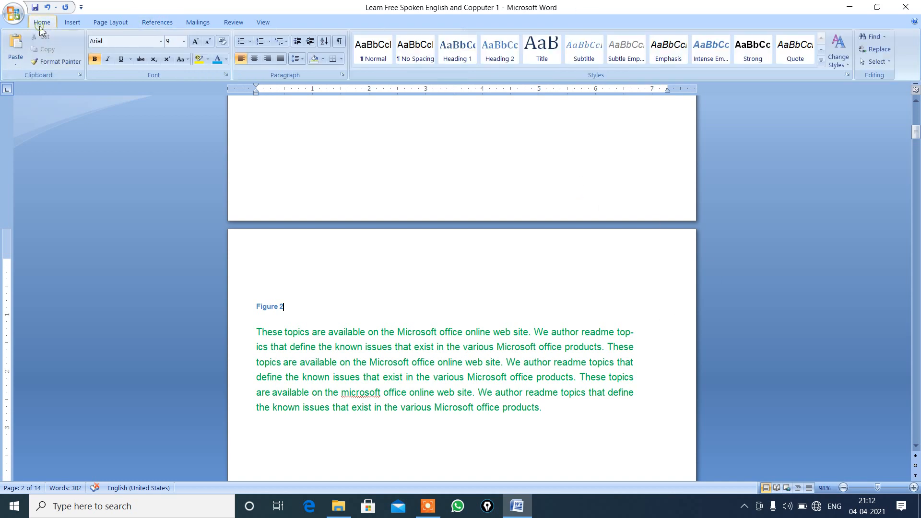
pyautogui.click(880, 40)
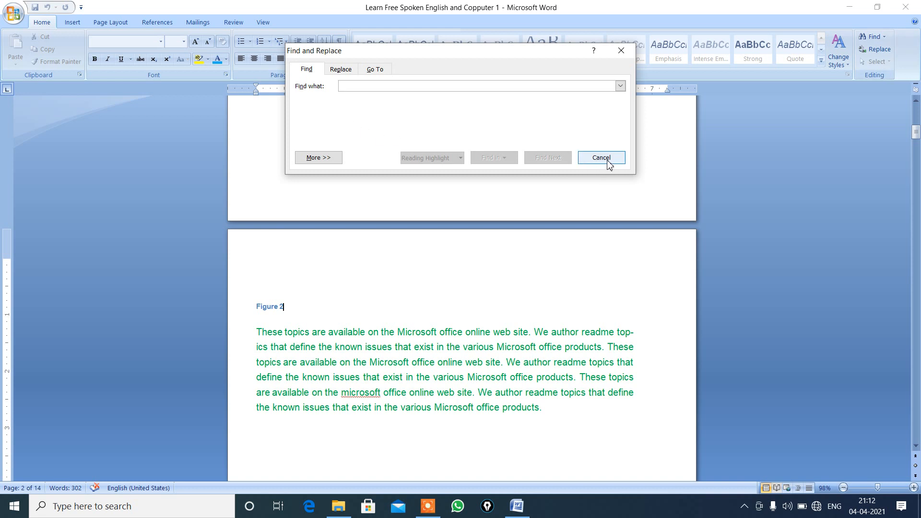
pyautogui.click(367, 70)
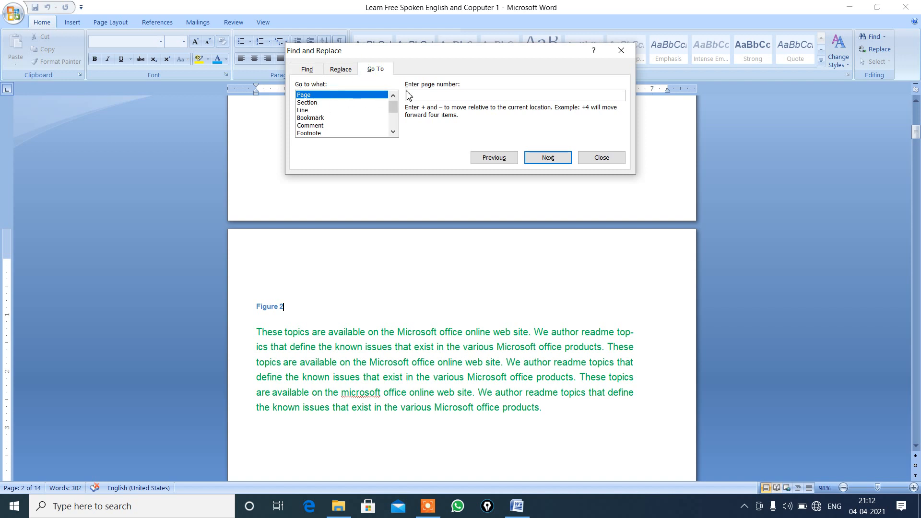
pyautogui.write('14')
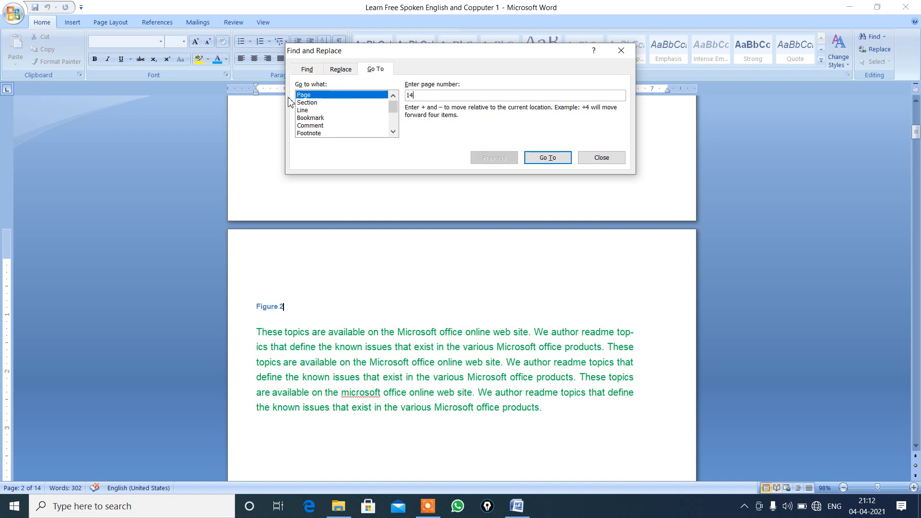
pyautogui.click(548, 158)
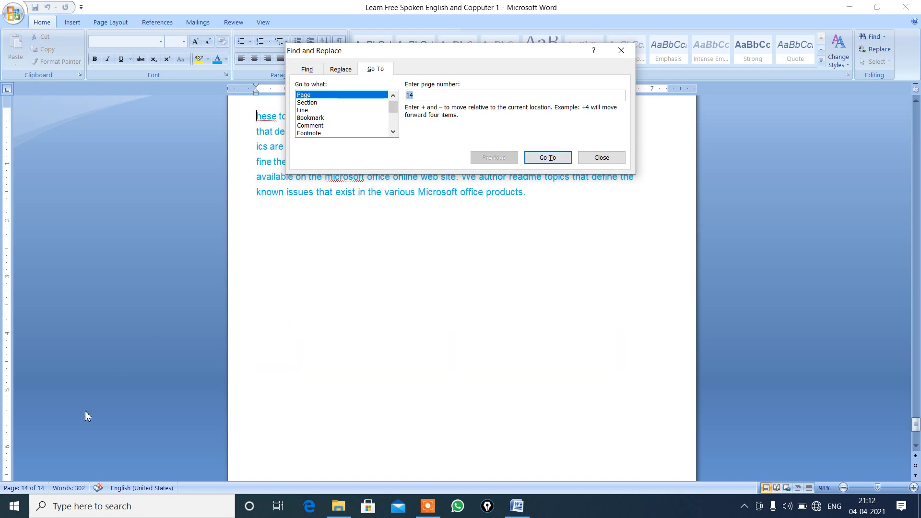
pyautogui.click(604, 163)
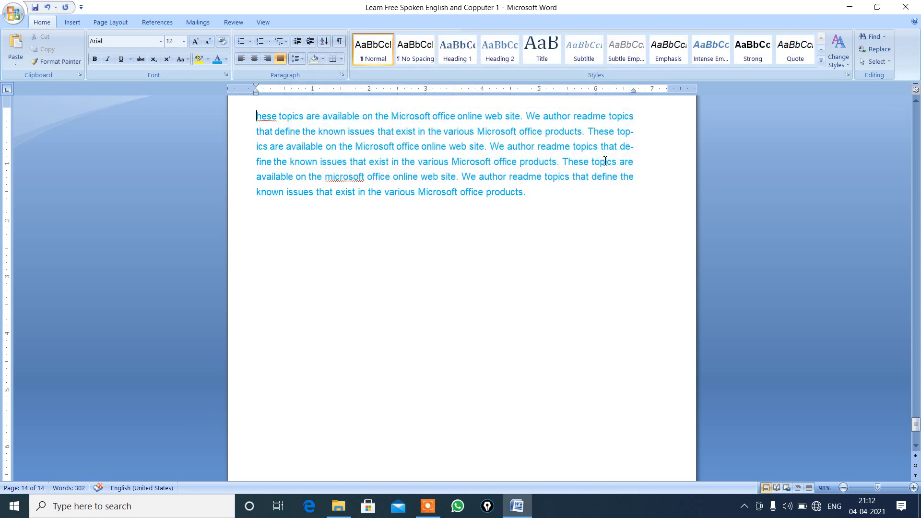
# Step: Add an empty line above the blue paragraph on page 14 and insert the caption Figure 3 there
pyautogui.press('Return')
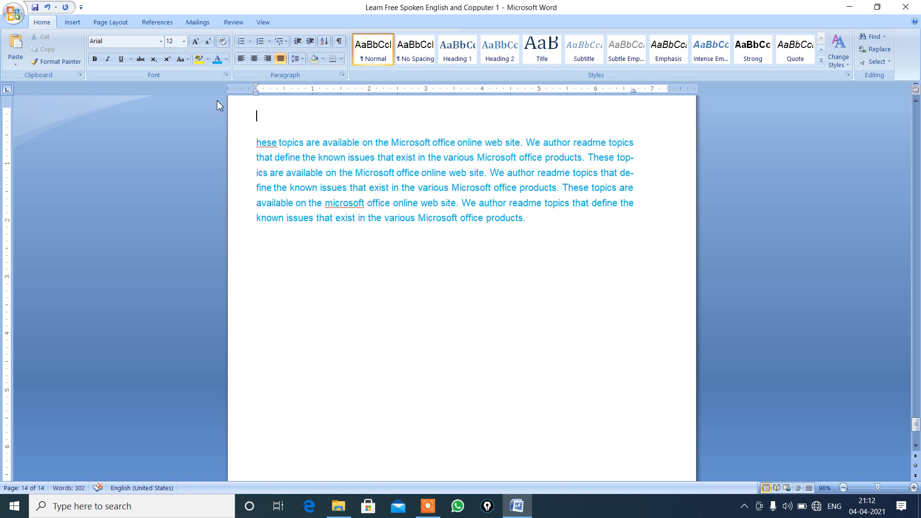
pyautogui.click(163, 23)
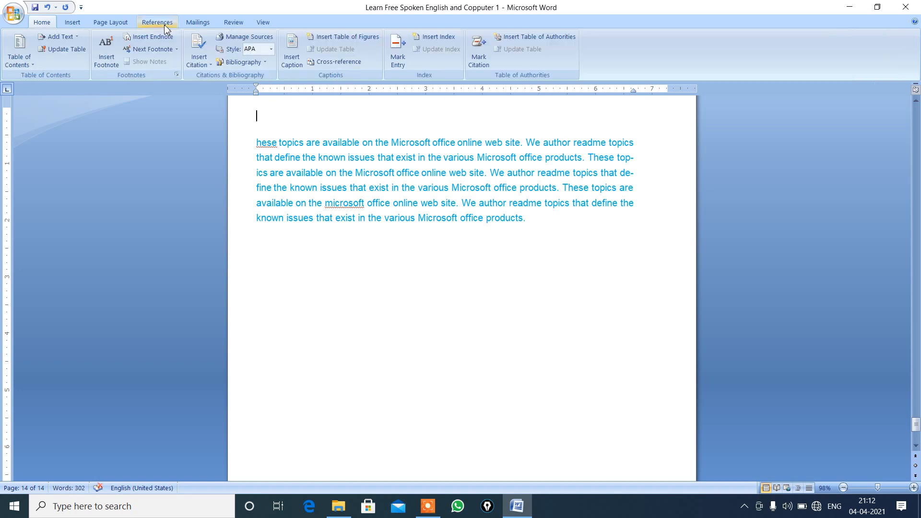
pyautogui.click(293, 60)
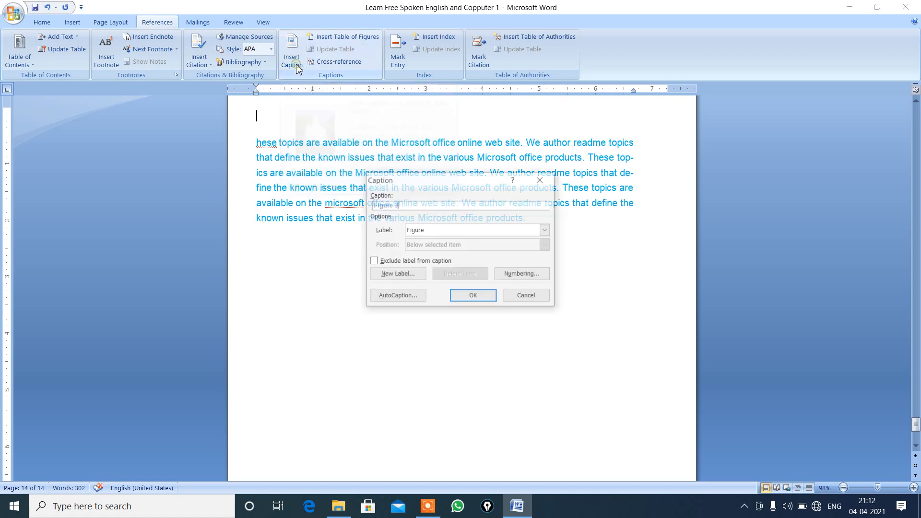
pyautogui.click(473, 297)
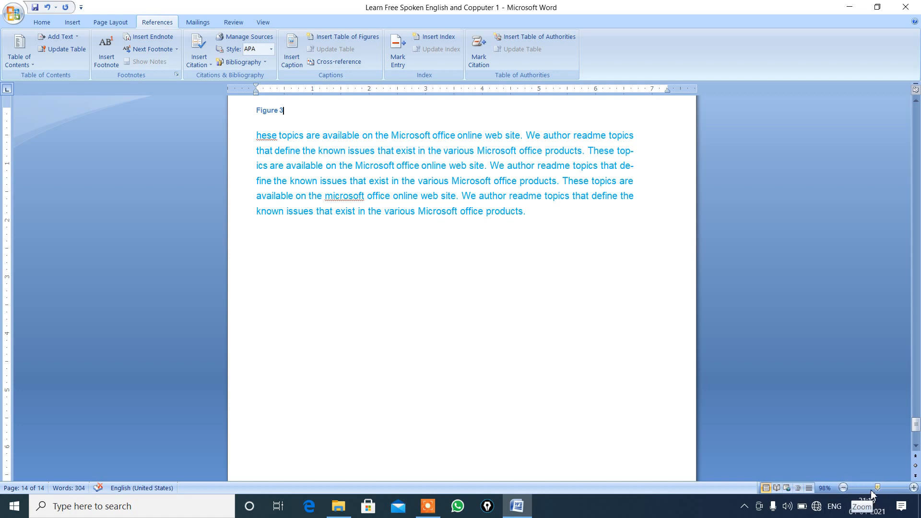
# Step: Add an empty line above the Figure 1 caption on page 1 and insert a table of figures in the blank area below the heading list
pyautogui.moveTo(869, 492); pyautogui.dragTo(859, 492)
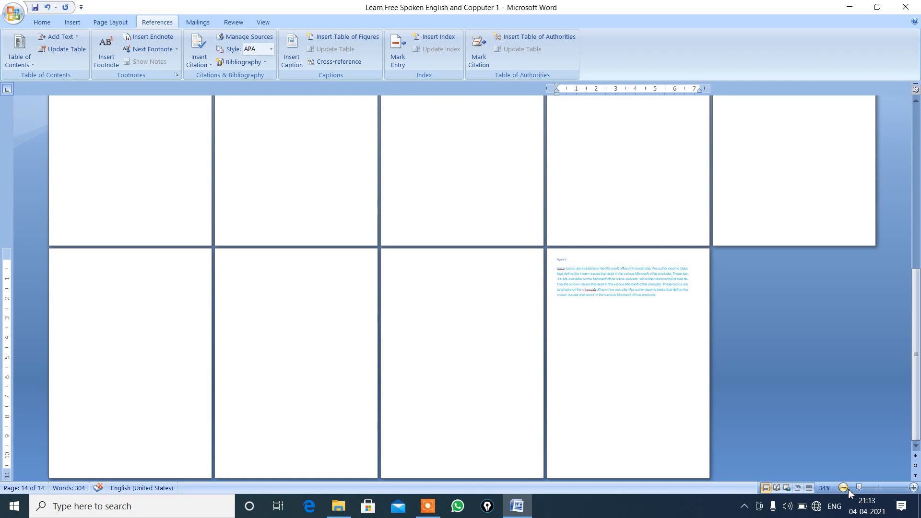
pyautogui.moveTo(853, 492); pyautogui.dragTo(856, 491)
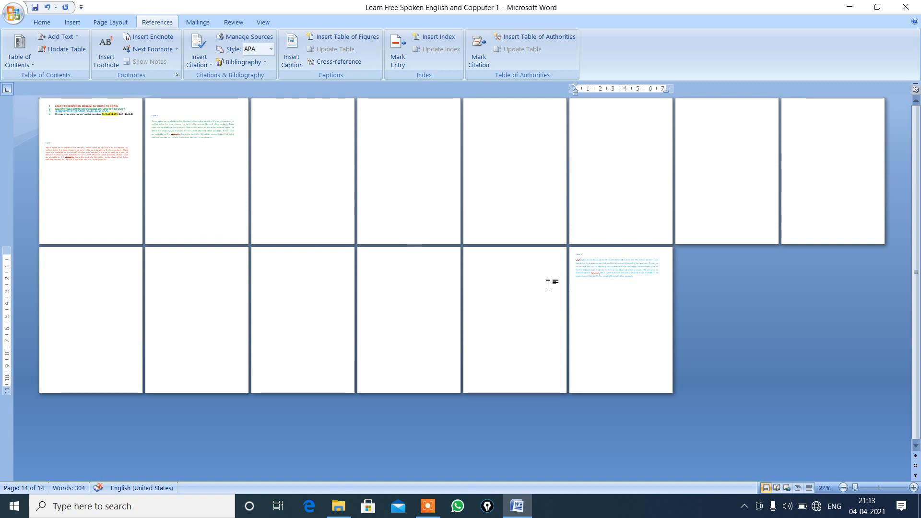
pyautogui.click(877, 488)
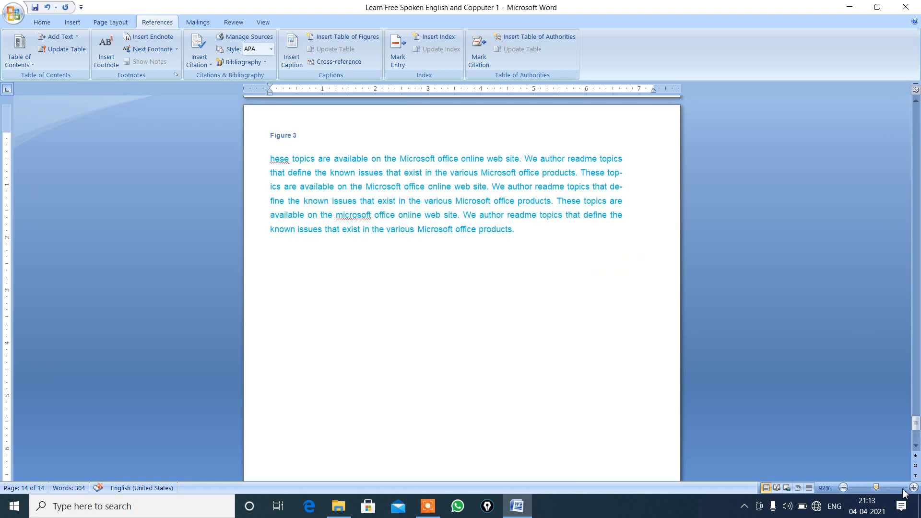
pyautogui.moveTo(915, 427); pyautogui.dragTo(887, 100)
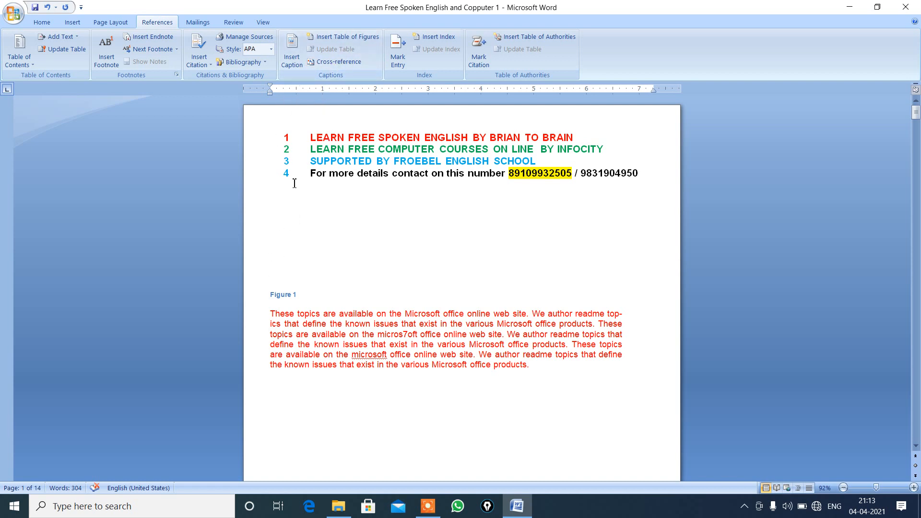
pyautogui.click(271, 286)
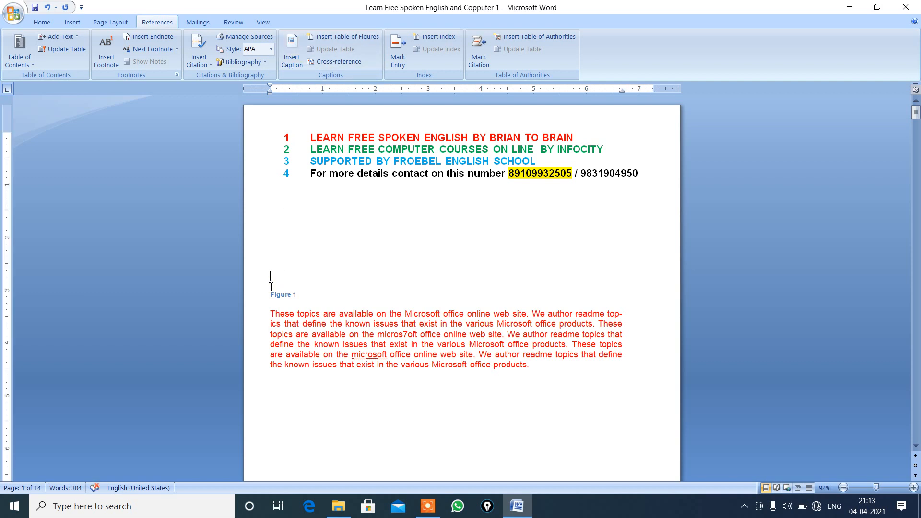
pyautogui.press('Return')
pyautogui.press('Up')
pyautogui.press('Up')
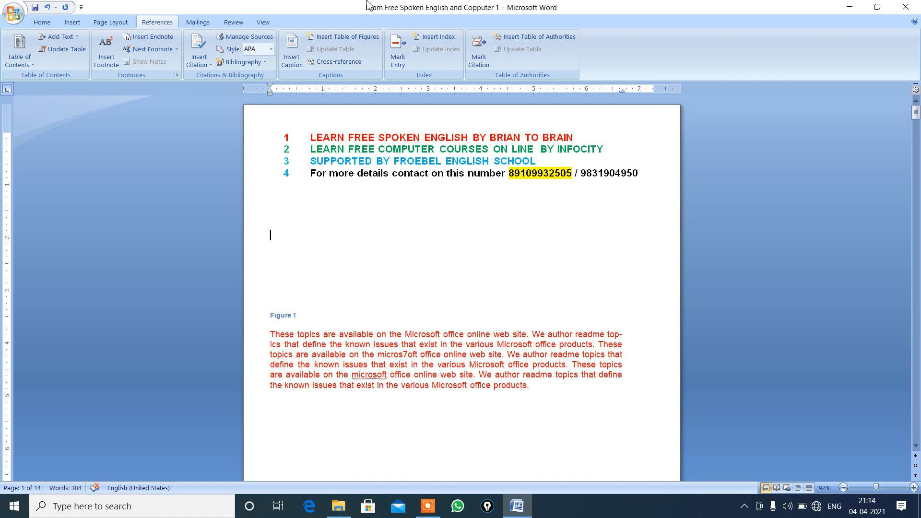
pyautogui.click(349, 38)
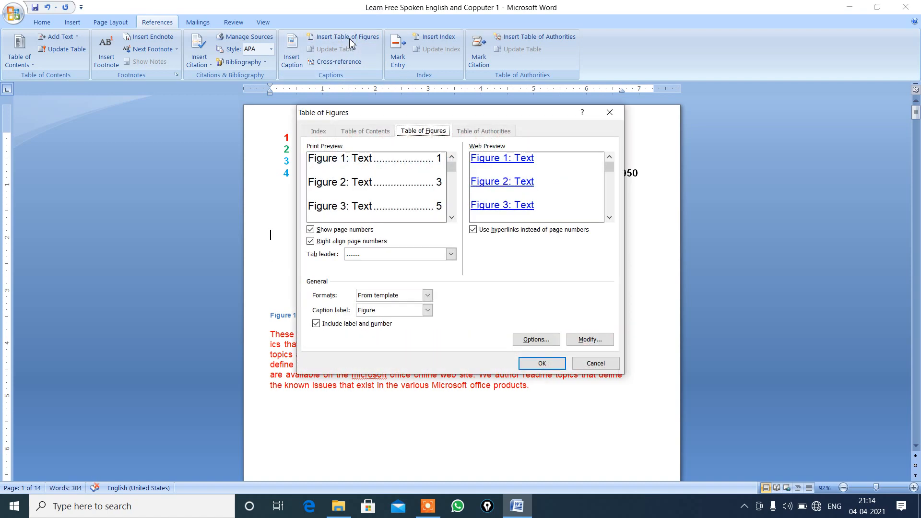
pyautogui.click(542, 363)
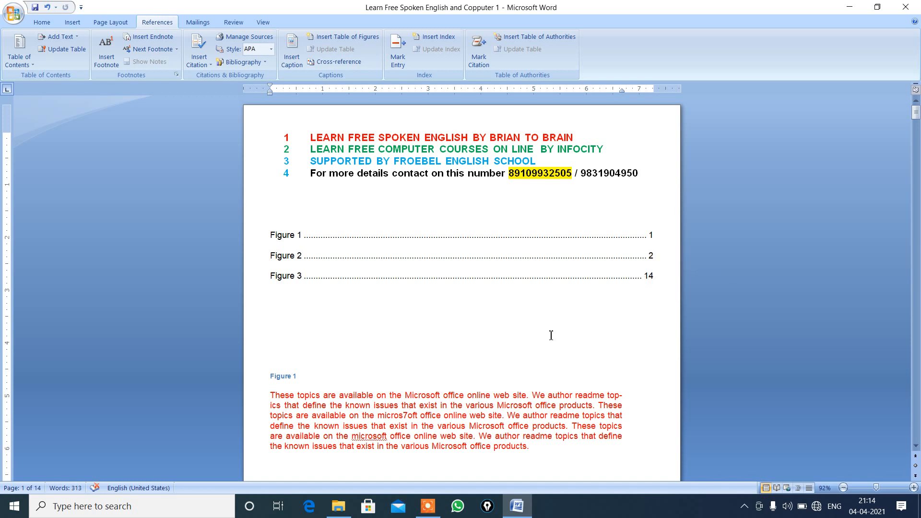
# Step: Follow the table of figures entry for Figure 3 and insert a hyperlinked cross-reference to the entire Figure 1 caption beside the Figure 3 caption
pyautogui.keyDown('ctrl'); pyautogui.click(649, 278); pyautogui.keyUp('ctrl')
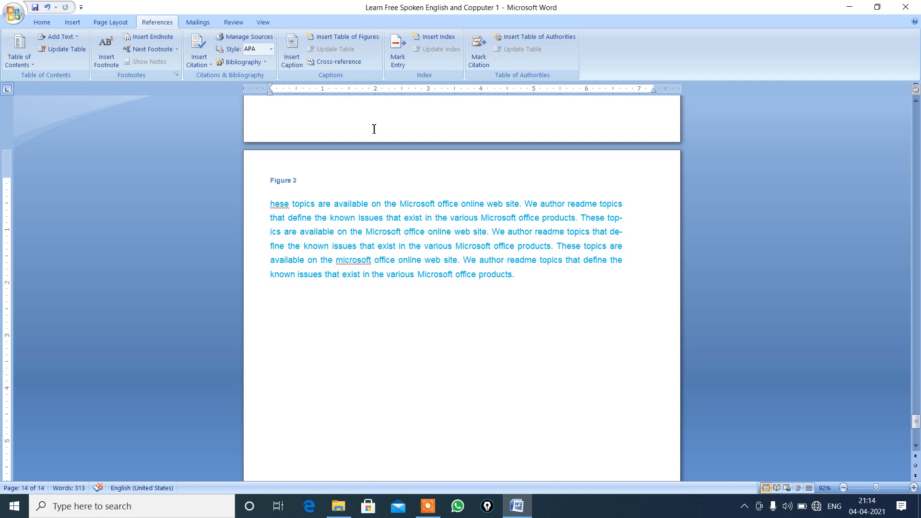
pyautogui.click(347, 63)
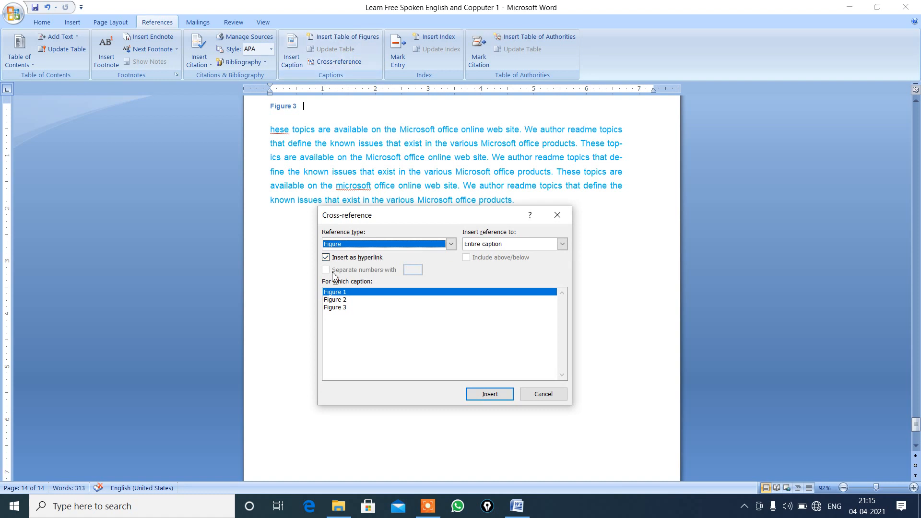
pyautogui.click(451, 244)
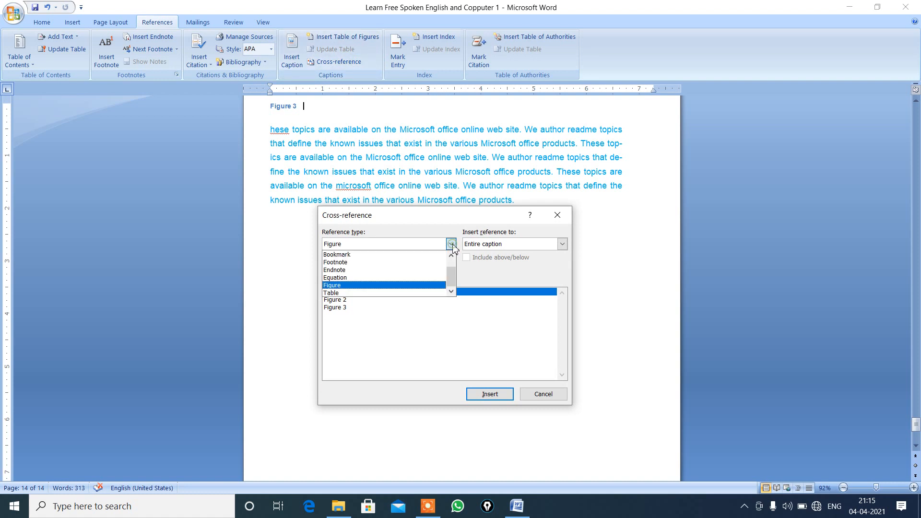
pyautogui.click(342, 293)
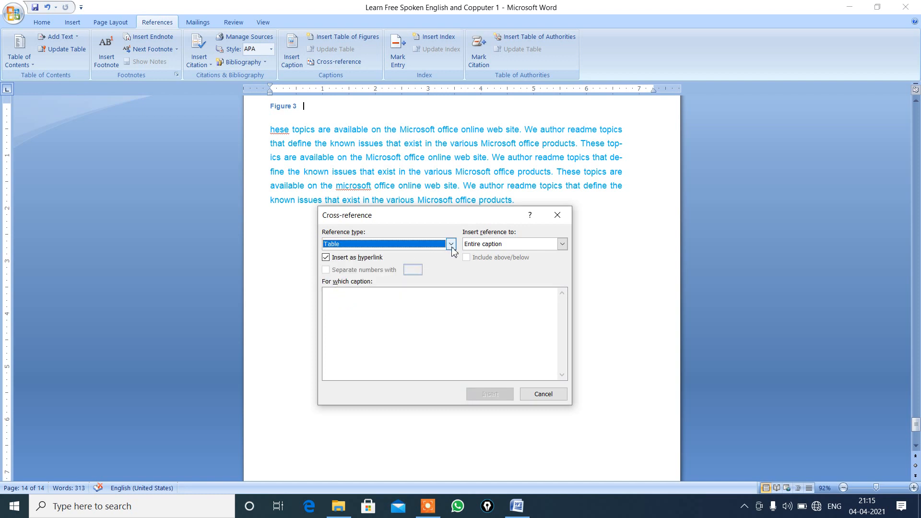
pyautogui.click(451, 245)
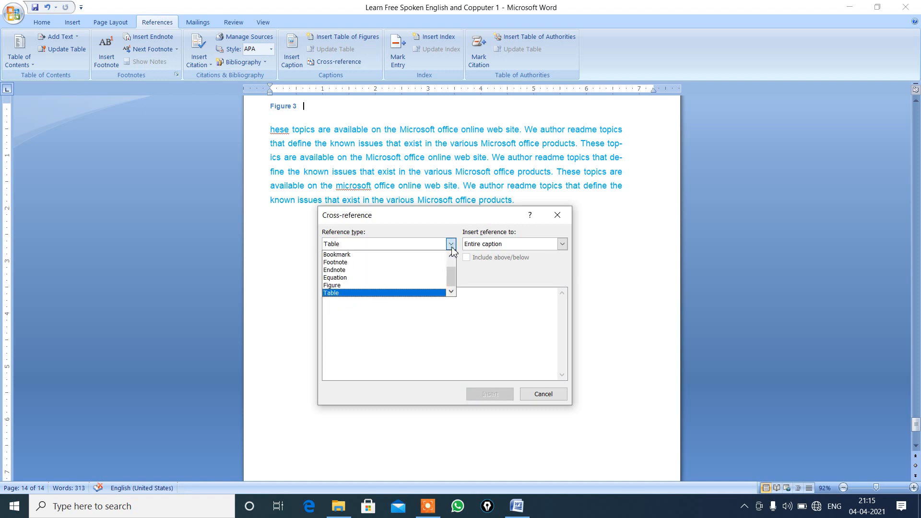
pyautogui.click(347, 285)
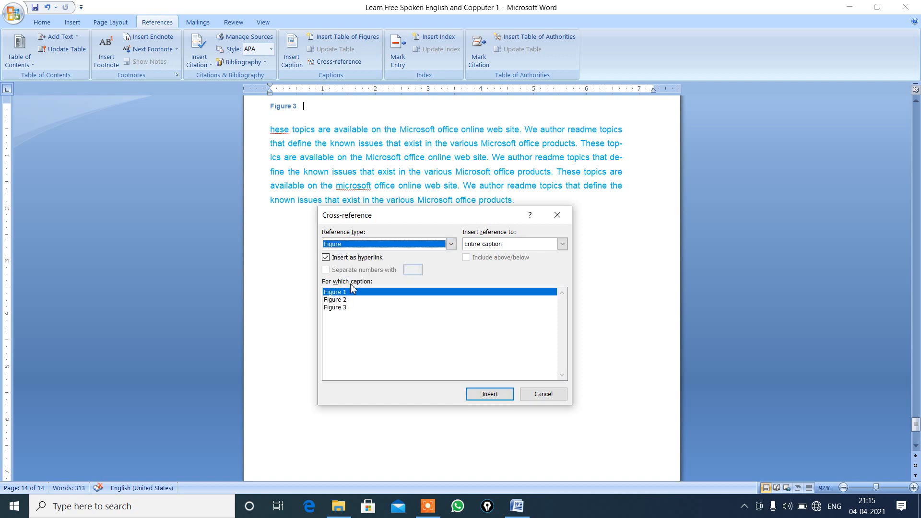
pyautogui.click(562, 244)
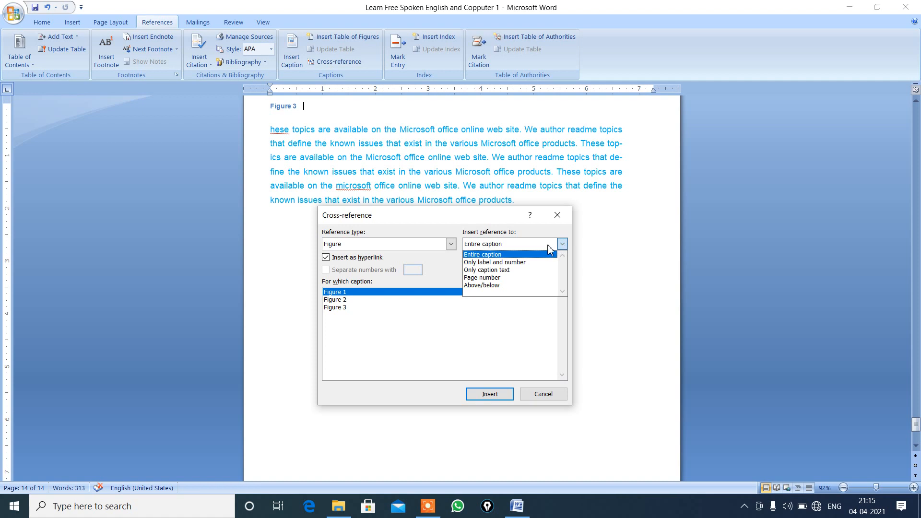
pyautogui.click(535, 244)
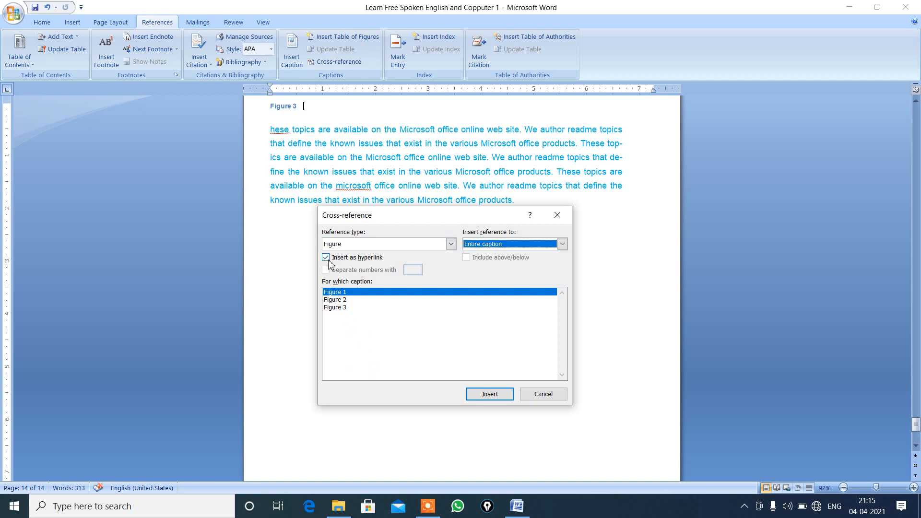
pyautogui.click(335, 301)
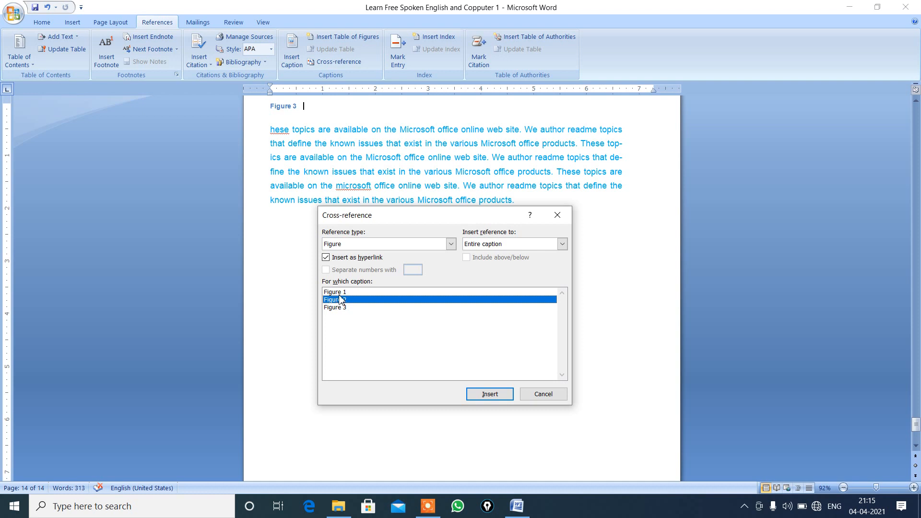
pyautogui.click(341, 292)
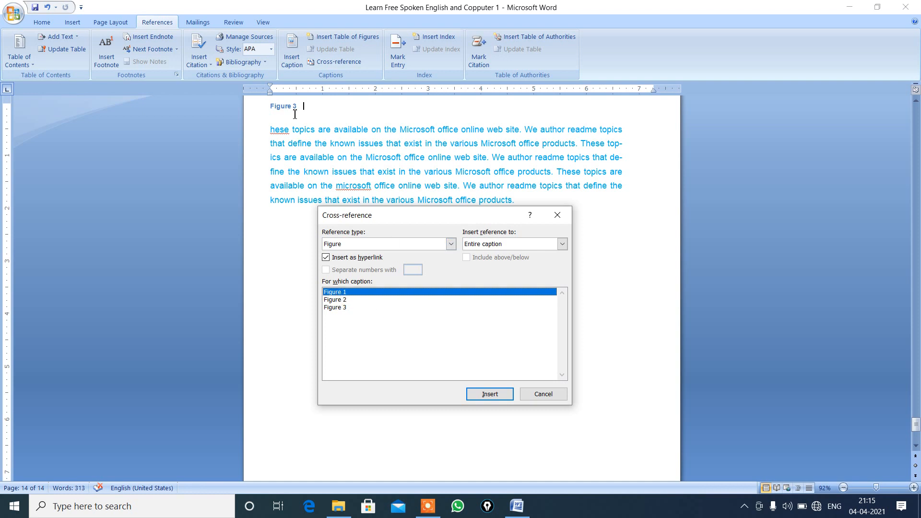
pyautogui.click(498, 397)
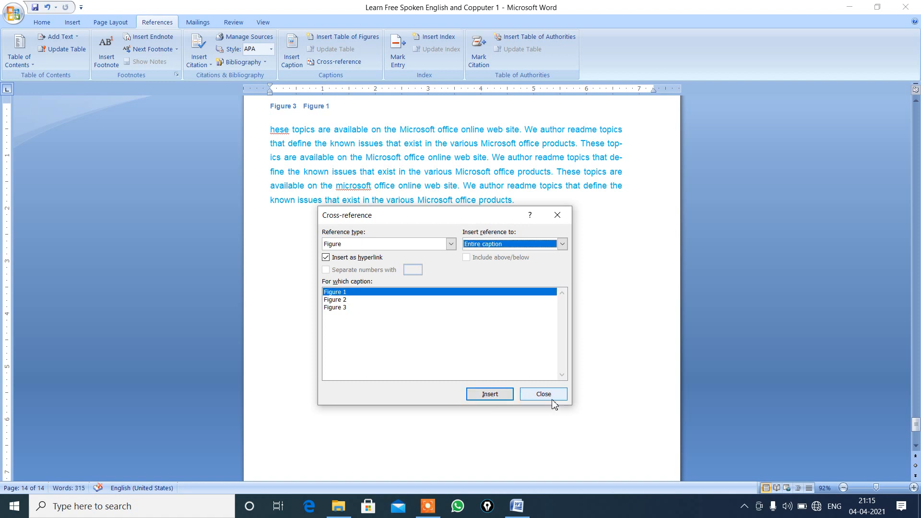
pyautogui.click(544, 395)
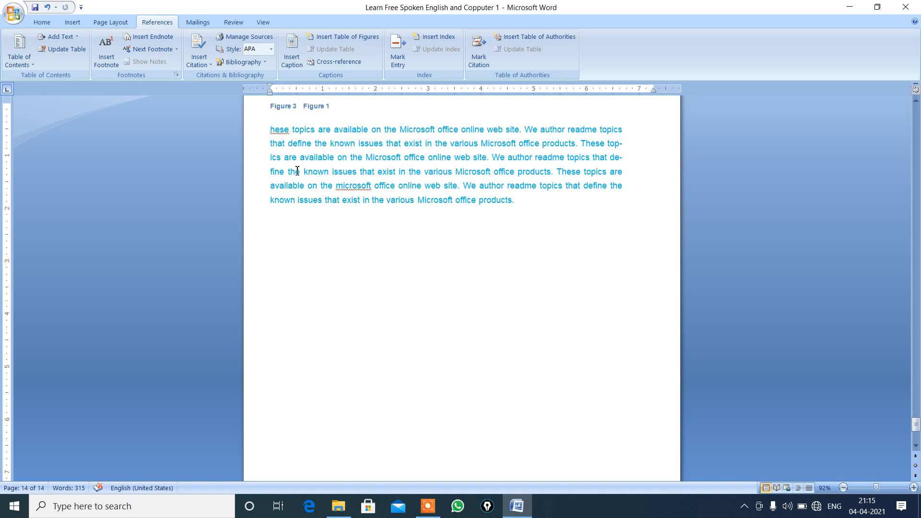
# Step: Insert a hyperlinked cross-reference to the entire Figure 2 caption beside the Figure 1 caption on page 1 and follow it to page 2
pyautogui.keyDown('ctrl'); pyautogui.click(319, 111); pyautogui.keyUp('ctrl')
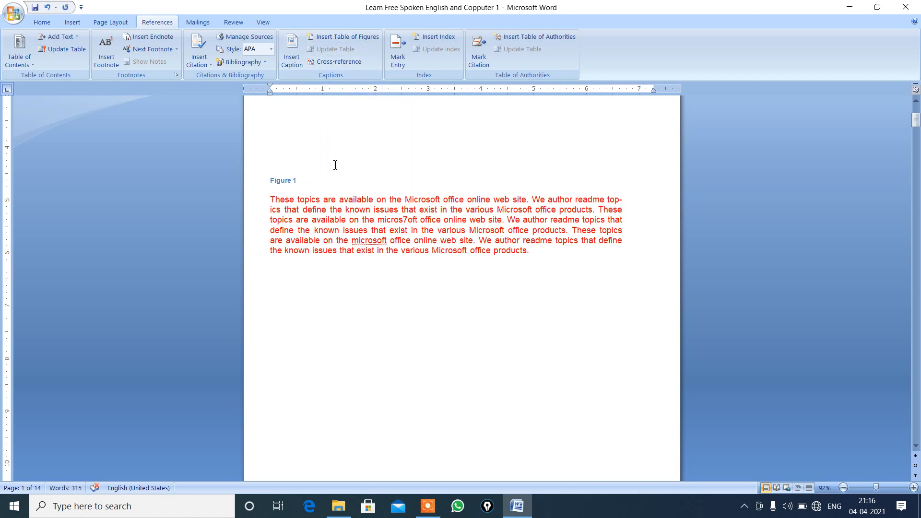
pyautogui.click(347, 61)
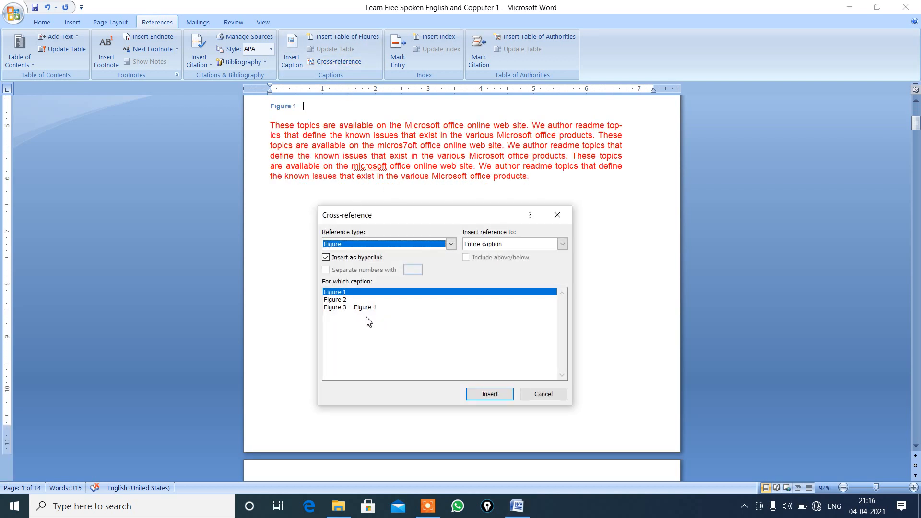
pyautogui.click(341, 301)
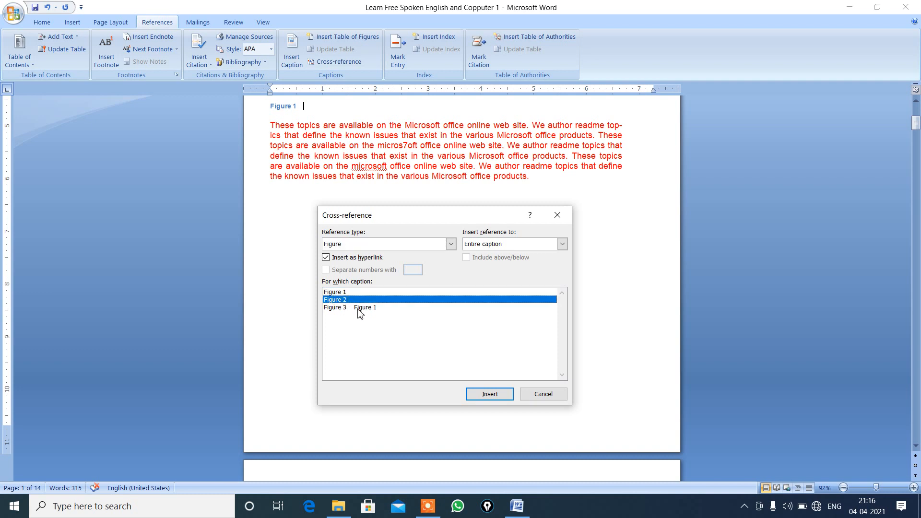
pyautogui.click(357, 308)
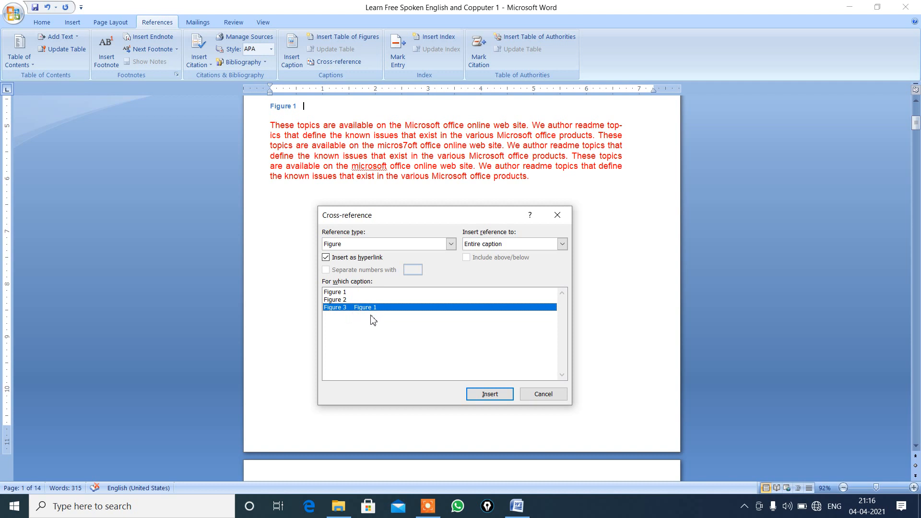
pyautogui.click(344, 300)
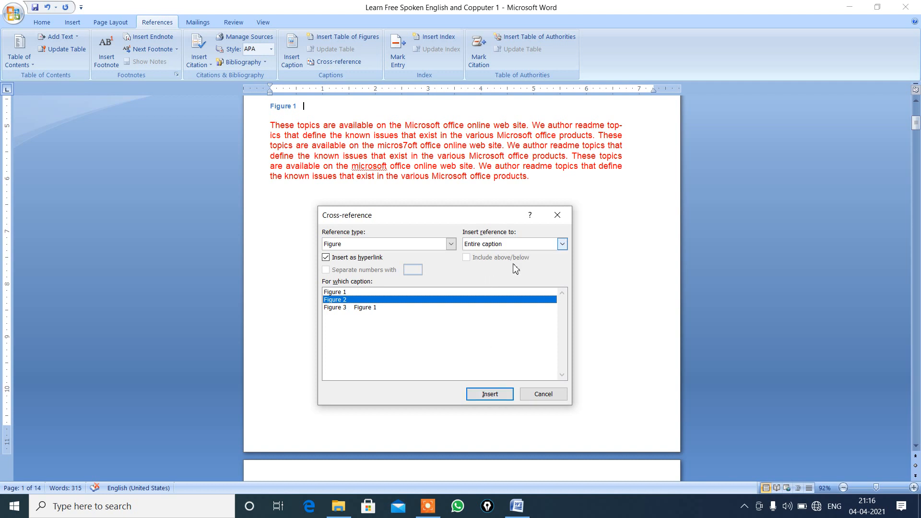
pyautogui.click(487, 395)
pyautogui.click(547, 395)
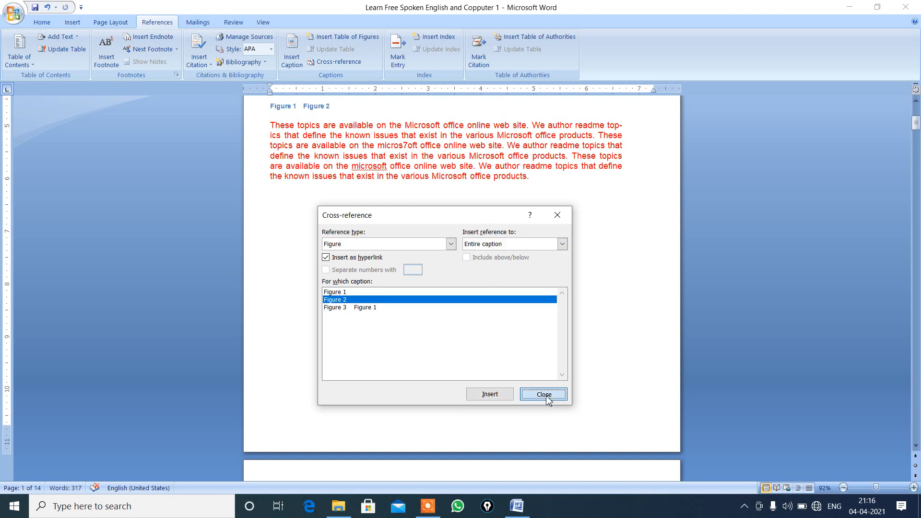
pyautogui.click(321, 111)
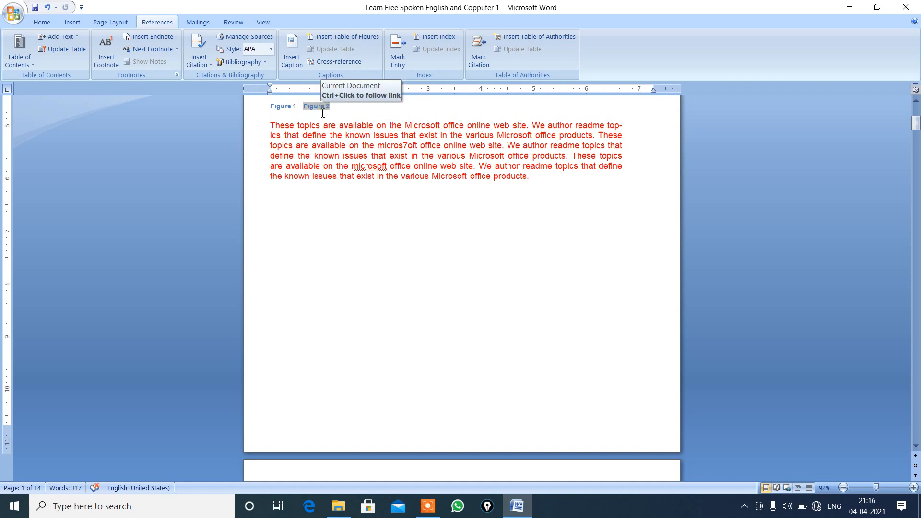
pyautogui.keyDown('ctrl'); pyautogui.click(320, 111); pyautogui.keyUp('ctrl')
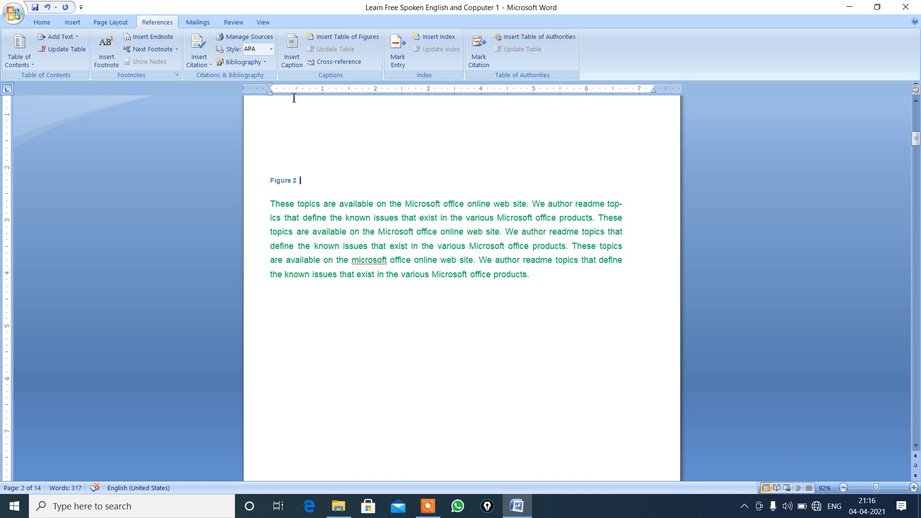
pyautogui.click(293, 62)
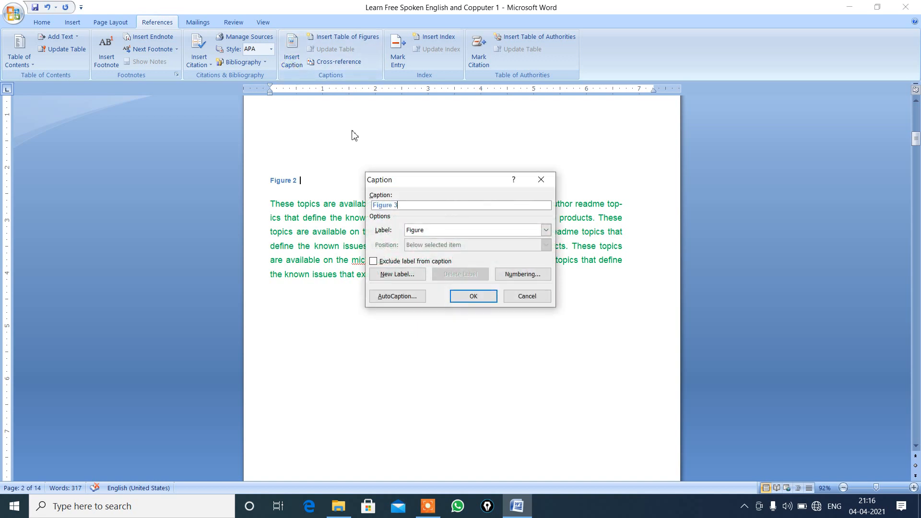
pyautogui.click(546, 231)
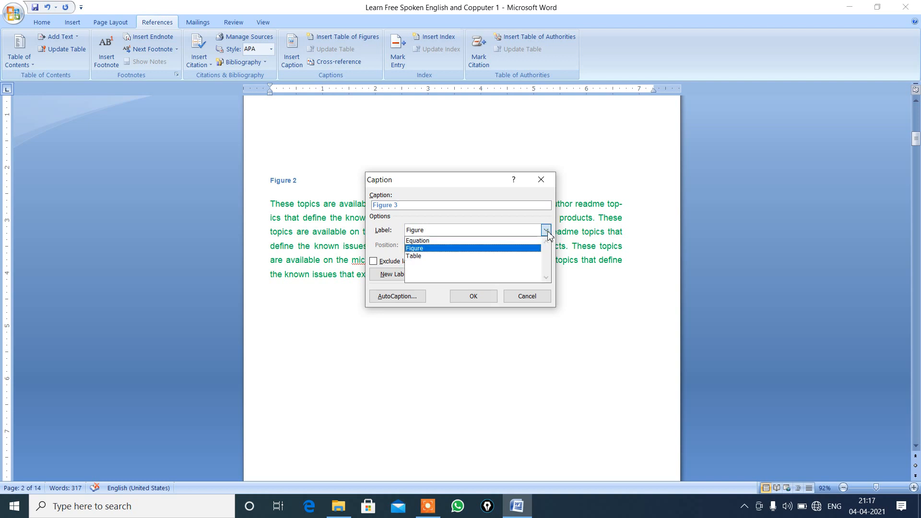
pyautogui.click(534, 296)
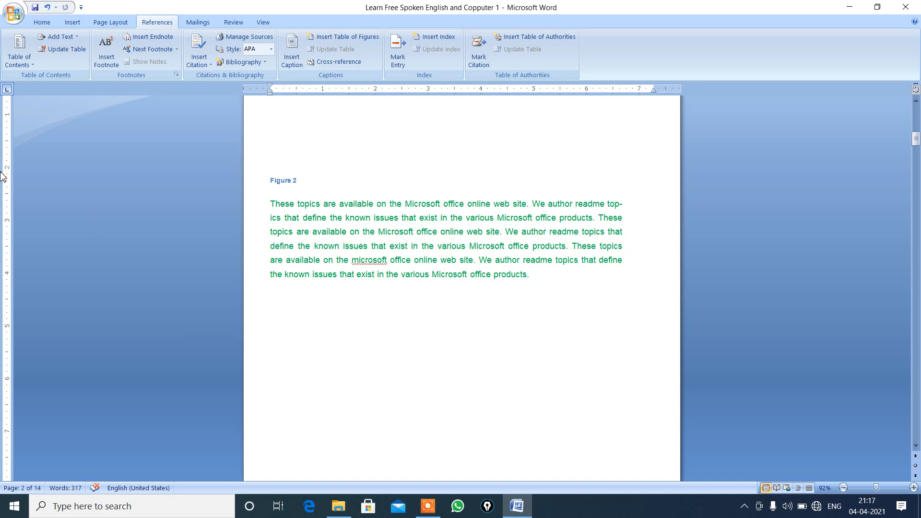
# Step: Go to page 14 of the document by its page number
pyautogui.click(36, 24)
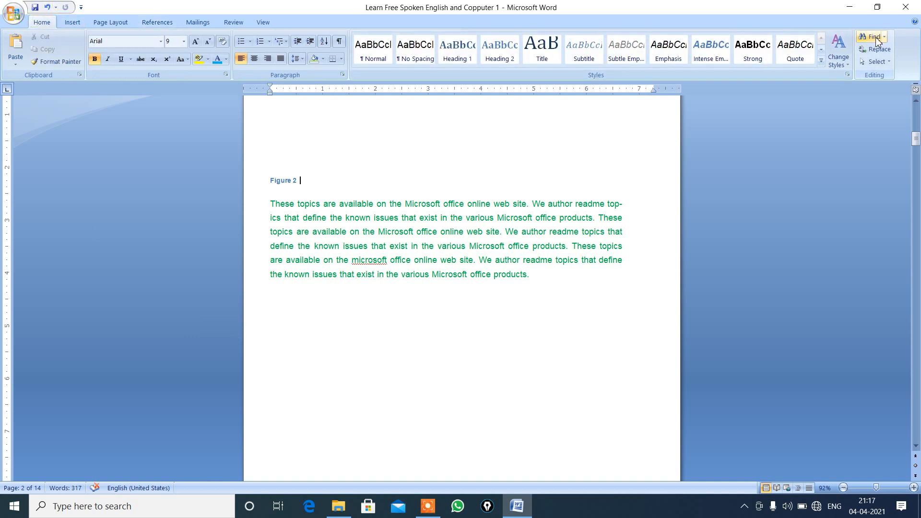
pyautogui.click(872, 37)
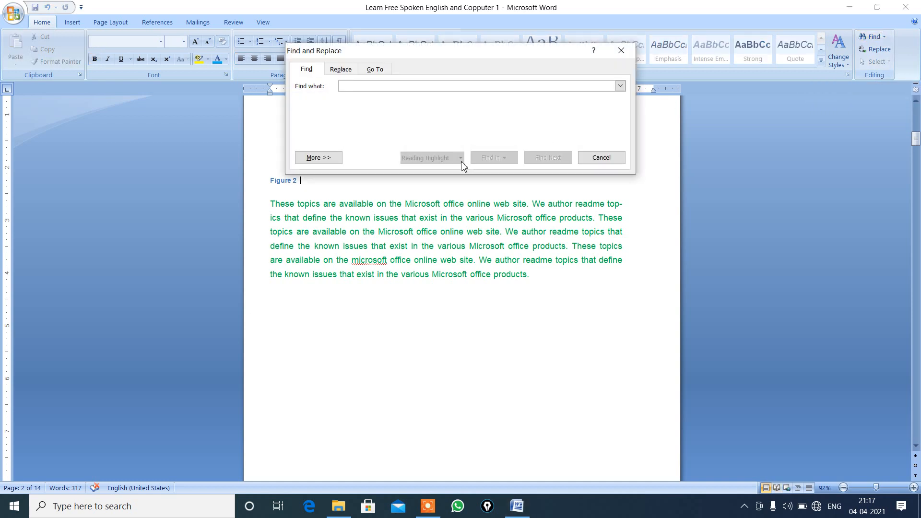
pyautogui.click(374, 69)
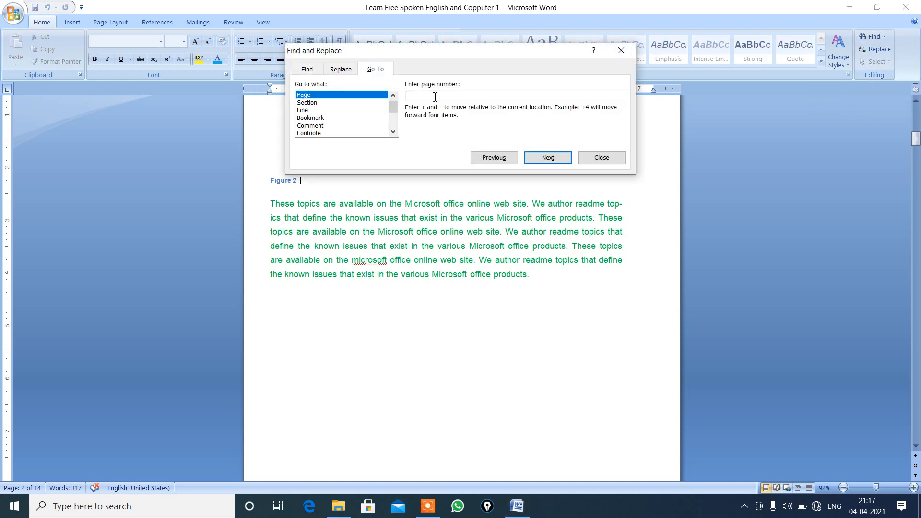
pyautogui.write('14')
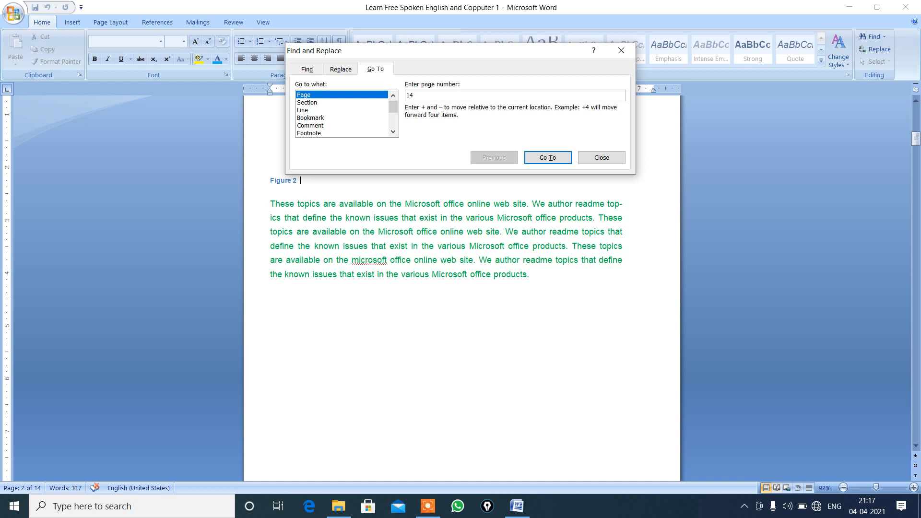
pyautogui.click(546, 161)
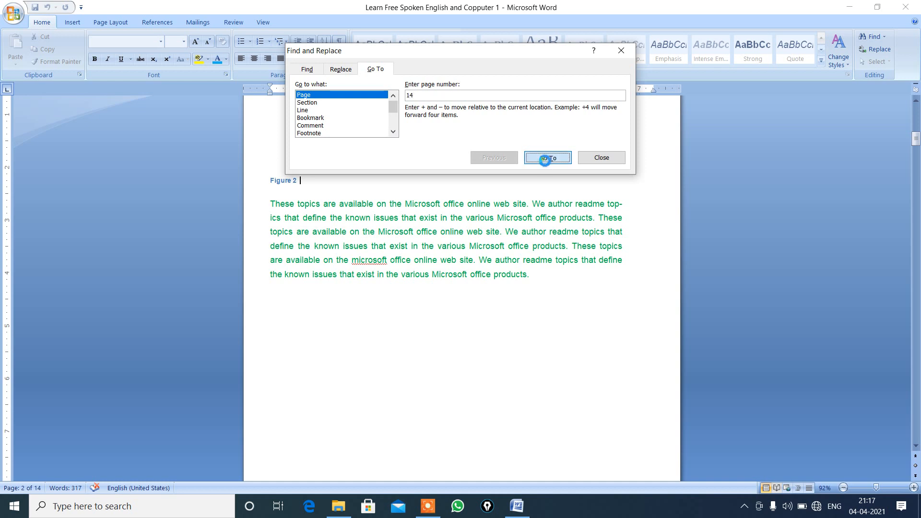
pyautogui.click(601, 158)
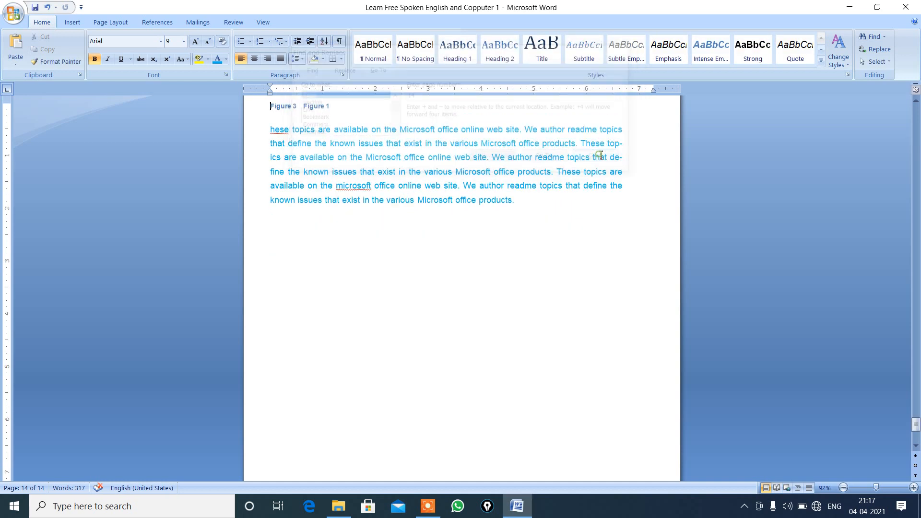
# Step: Insert a page break after the blue paragraph on page 14 and paste the copied paragraph on the new page
pyautogui.click(522, 202)
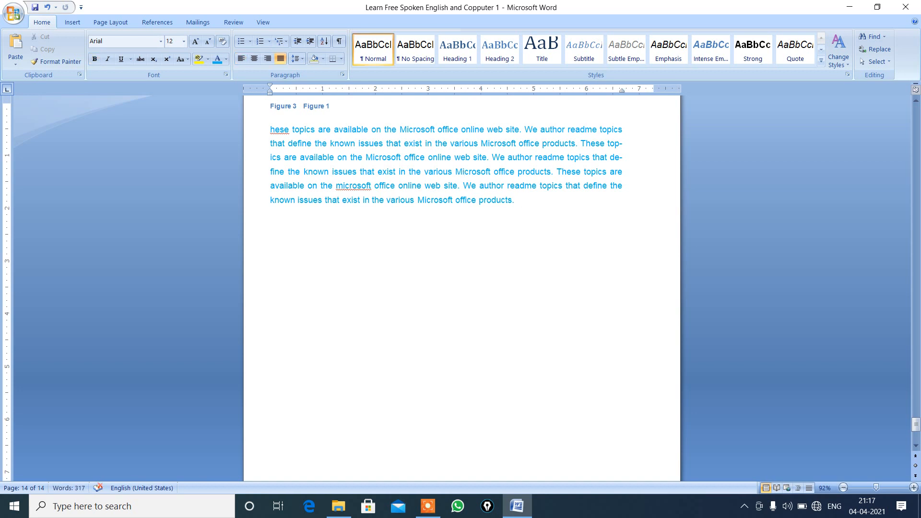
pyautogui.hotkey('ctrl', 'Return')
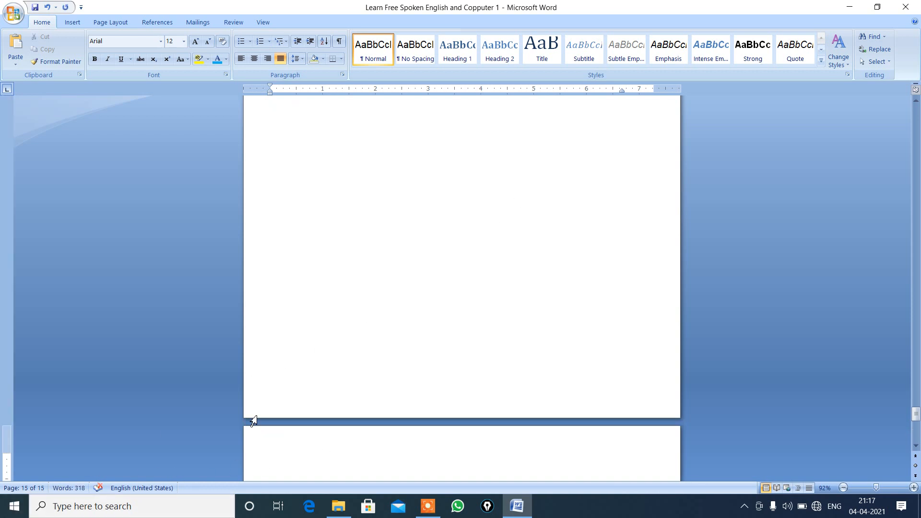
pyautogui.hotkey('ctrl', 'v')
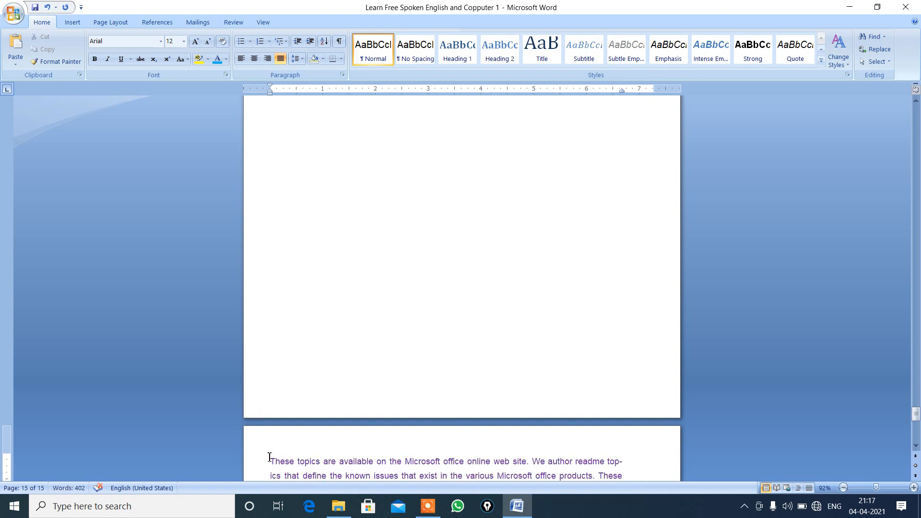
# Step: Add empty lines above the pasted purple paragraph on page 15
pyautogui.press('Return')
pyautogui.press('Return')
pyautogui.press('Return')
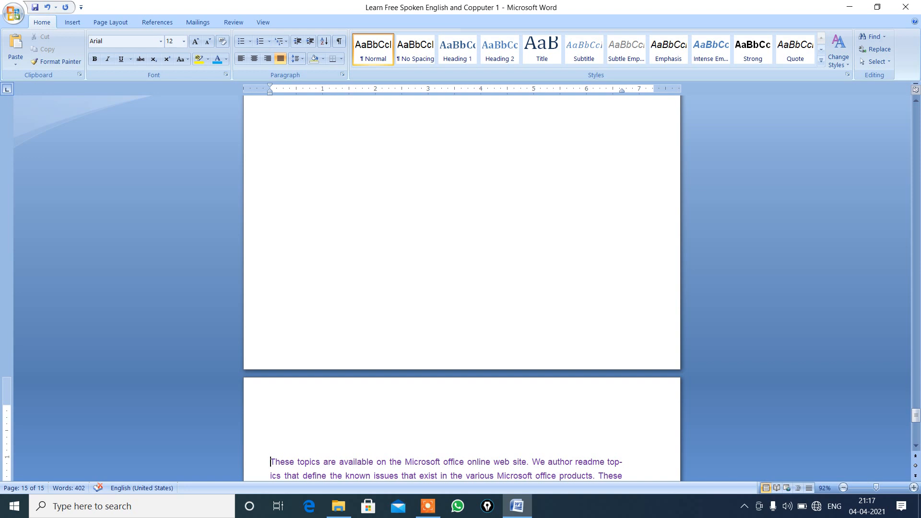
pyautogui.press('Up')
pyautogui.moveTo(916, 418); pyautogui.dragTo(914, 113)
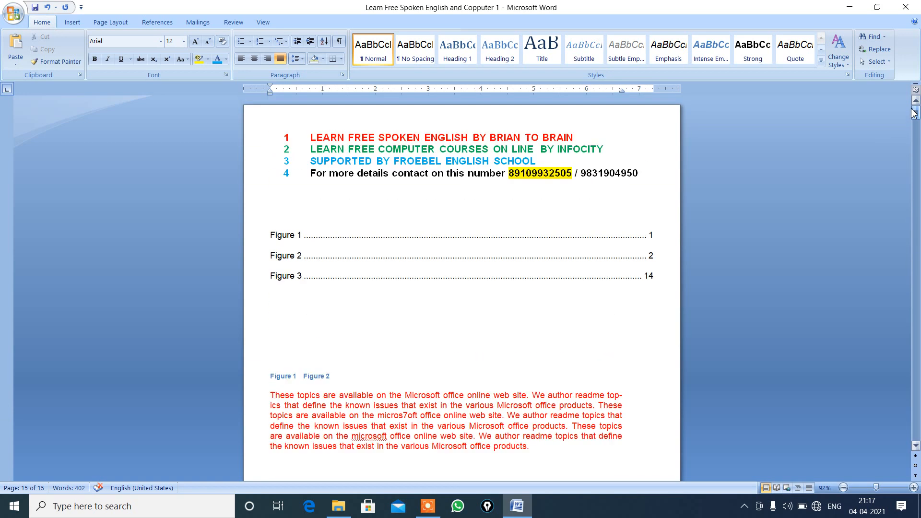
pyautogui.click(663, 279)
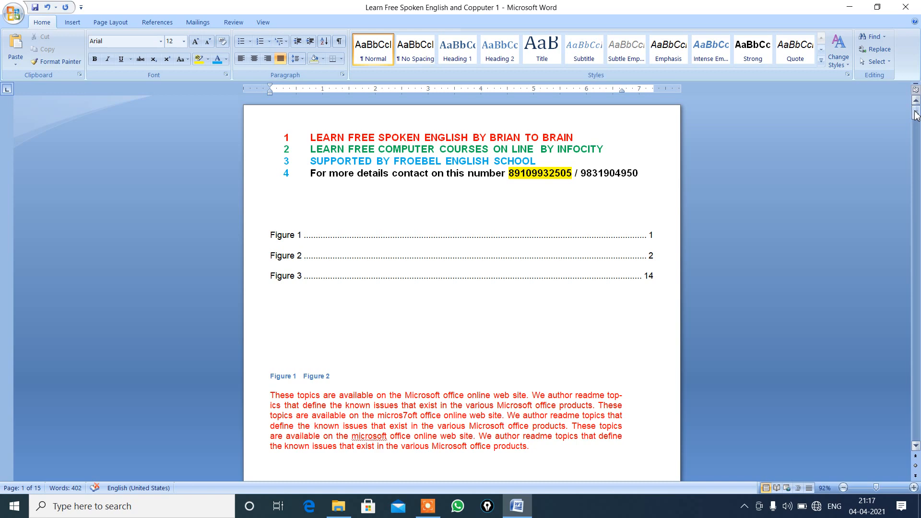
pyautogui.moveTo(916, 115); pyautogui.dragTo(844, 461)
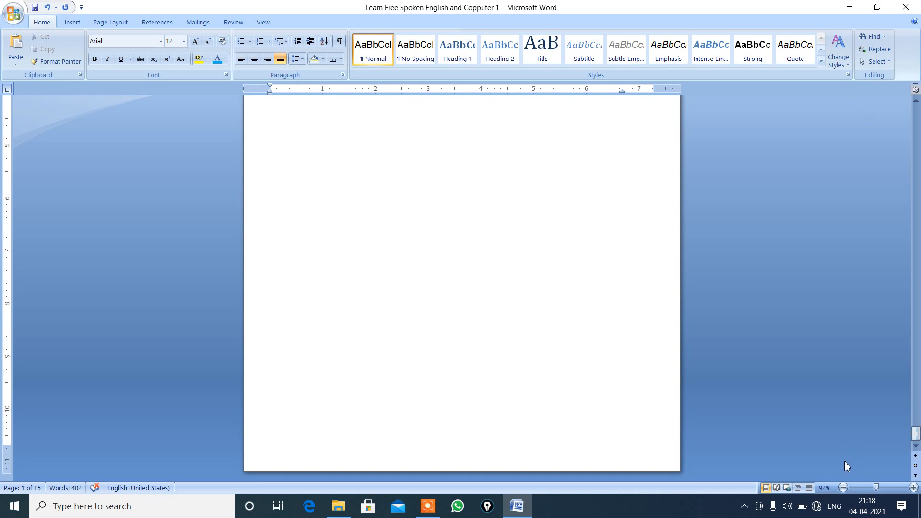
# Step: Insert a Figure 4 caption on the empty line above the purple paragraph on page 15
pyautogui.click(601, 255)
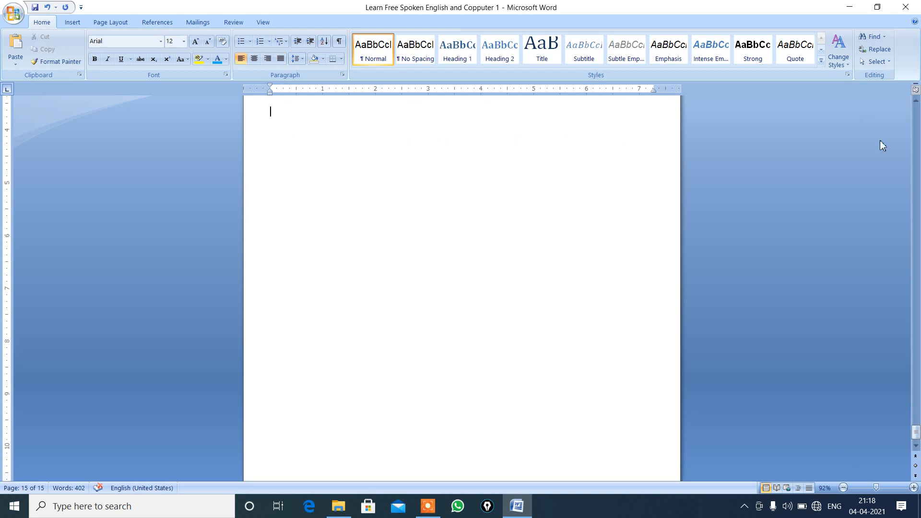
pyautogui.click(916, 101)
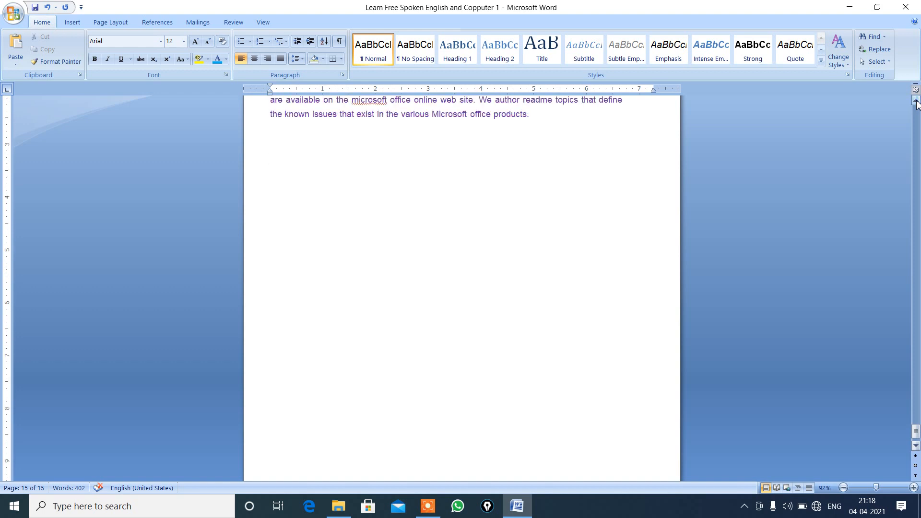
pyautogui.click(916, 101)
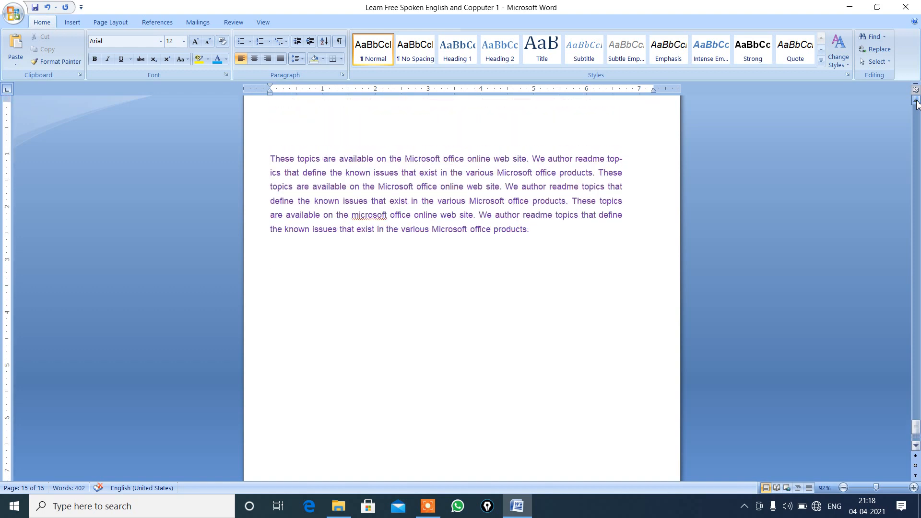
pyautogui.click(916, 101)
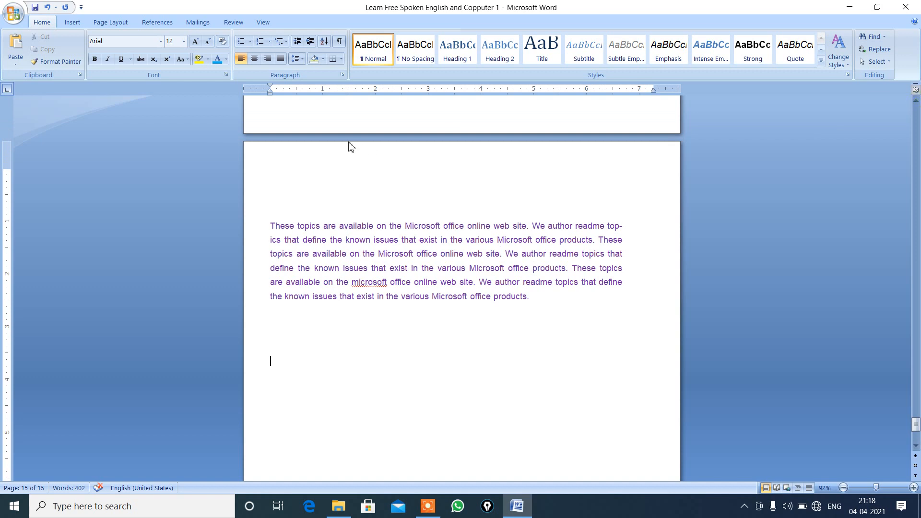
pyautogui.click(273, 206)
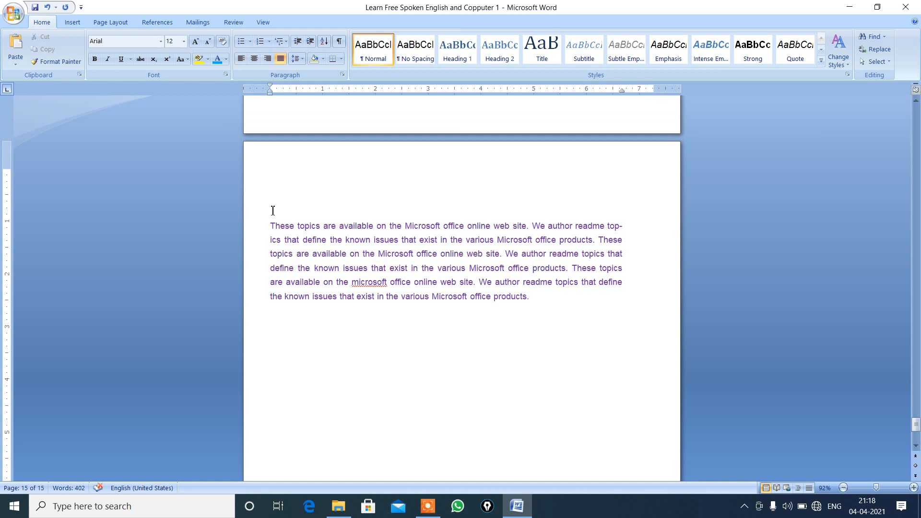
pyautogui.click(161, 23)
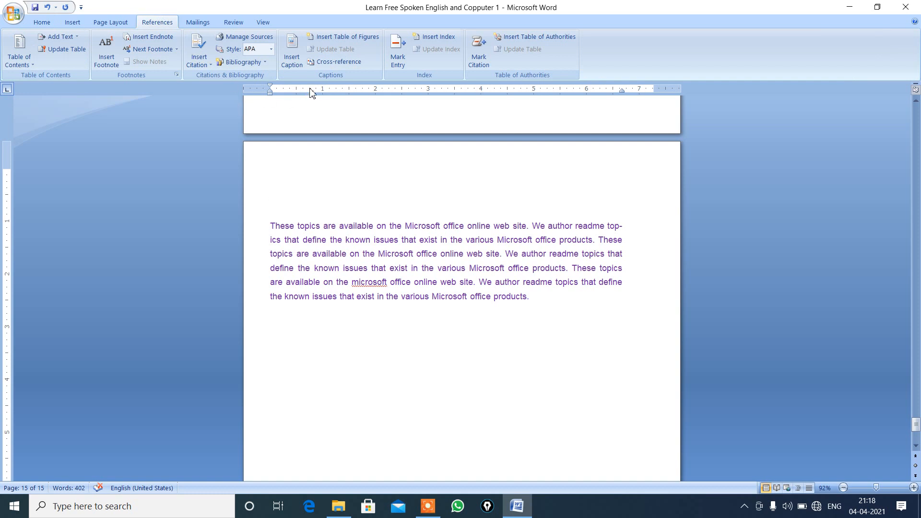
pyautogui.click(294, 61)
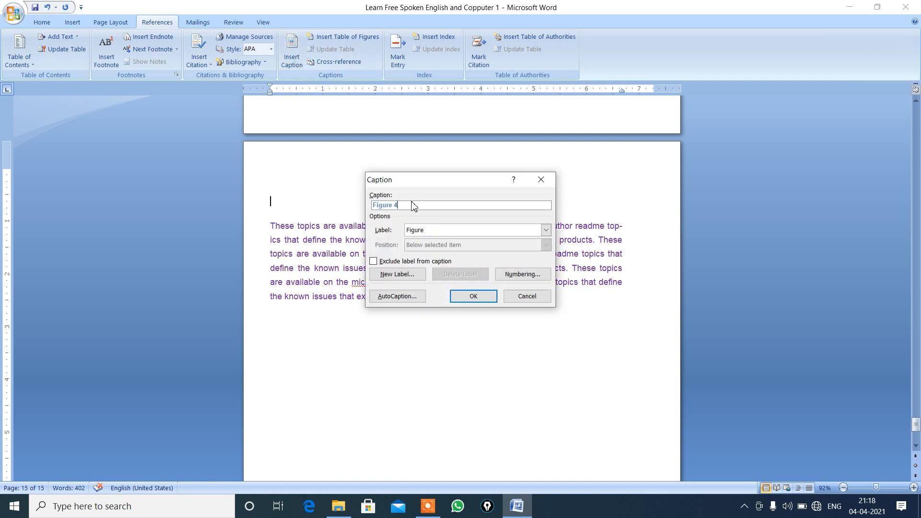
pyautogui.click(473, 296)
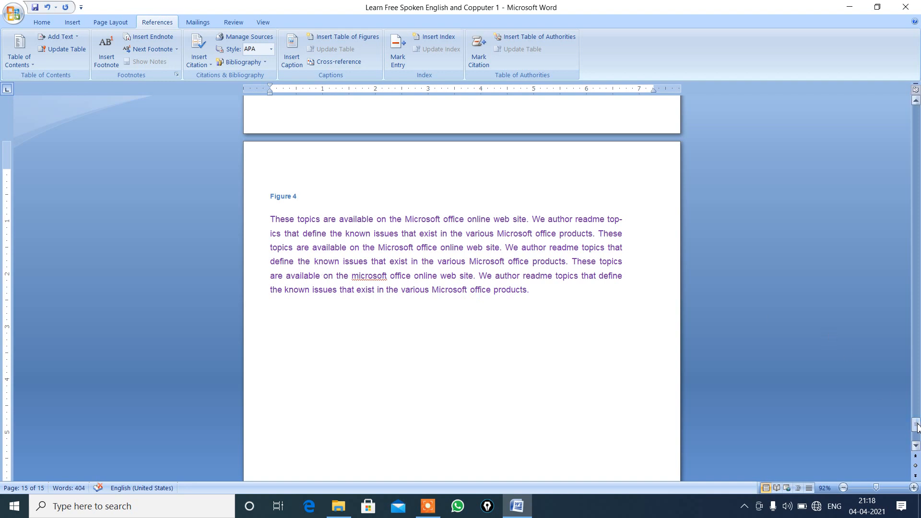
# Step: Replace the table of figures on page 1 with a regenerated one, using the Figure caption label and right-aligned page numbers with dot leaders
pyautogui.moveTo(916, 425); pyautogui.dragTo(898, 102)
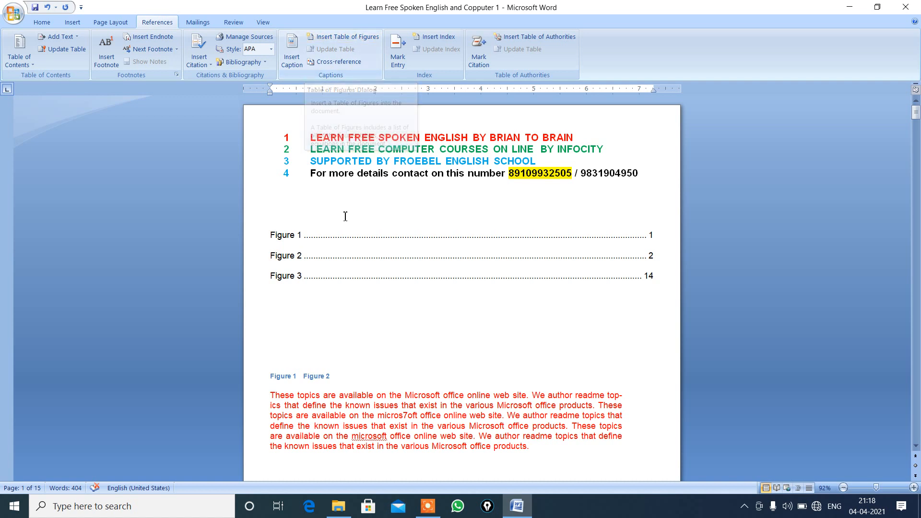
pyautogui.click(302, 234)
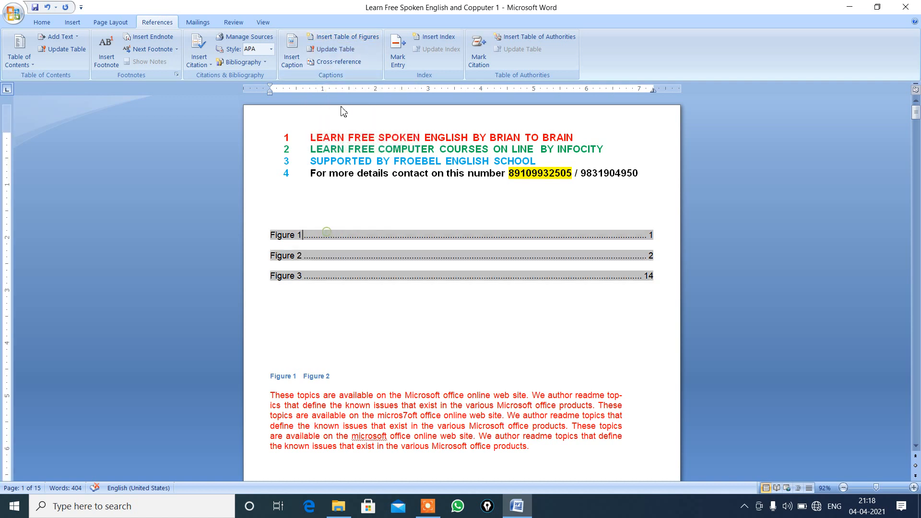
pyautogui.click(351, 38)
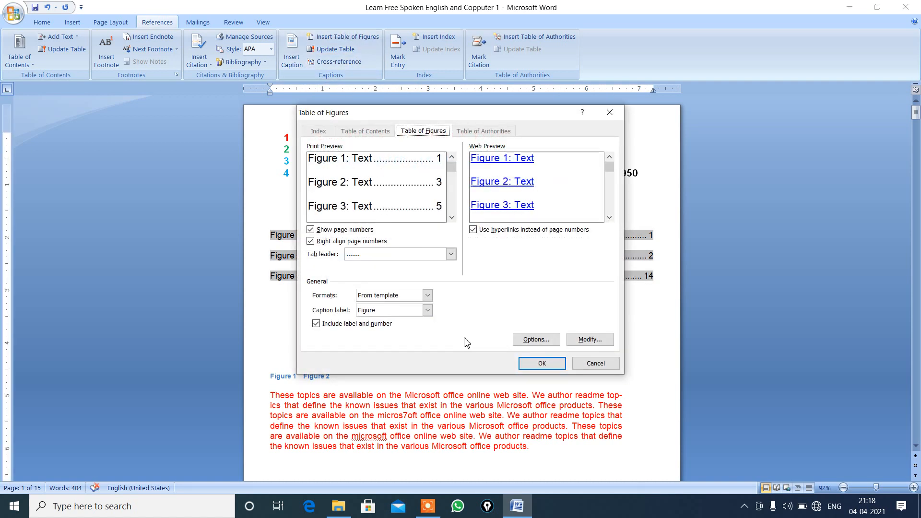
pyautogui.click(539, 366)
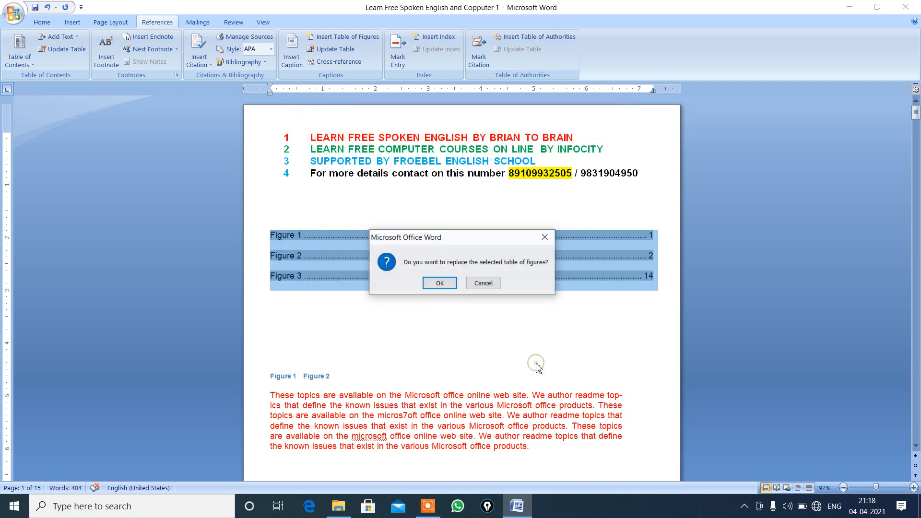
pyautogui.click(440, 283)
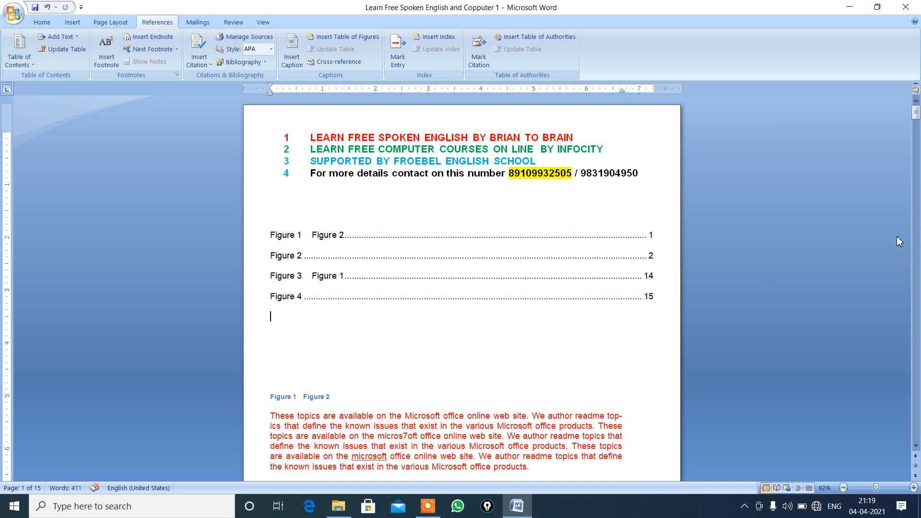
# Step: Go to page 15 of the document by its page number
pyautogui.click(42, 24)
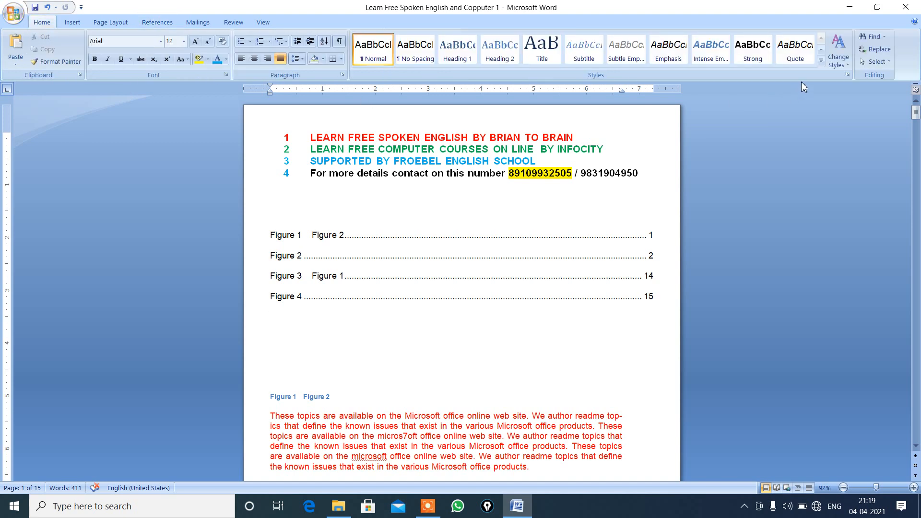
pyautogui.click(872, 52)
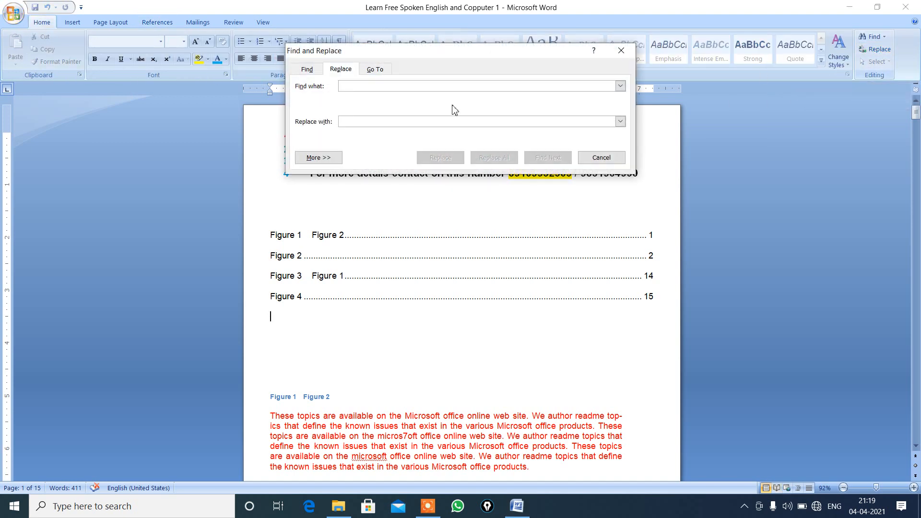
pyautogui.click(377, 72)
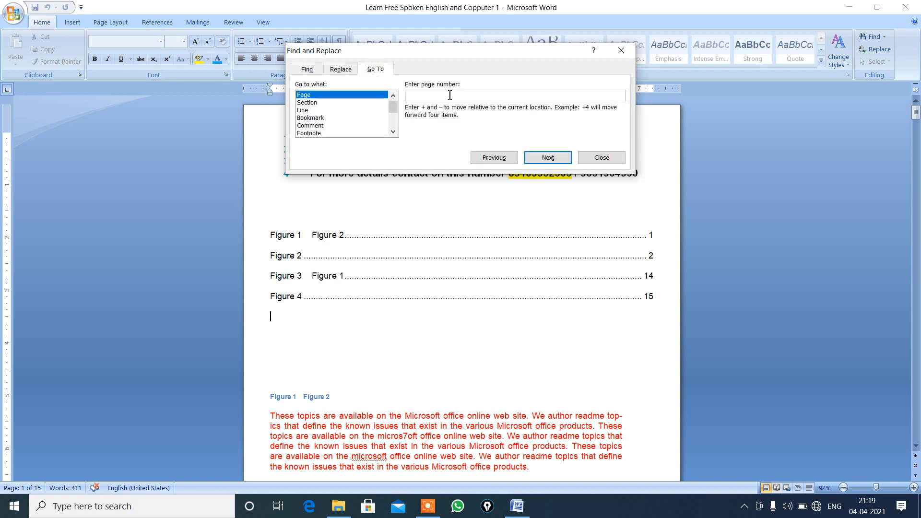
pyautogui.write('15')
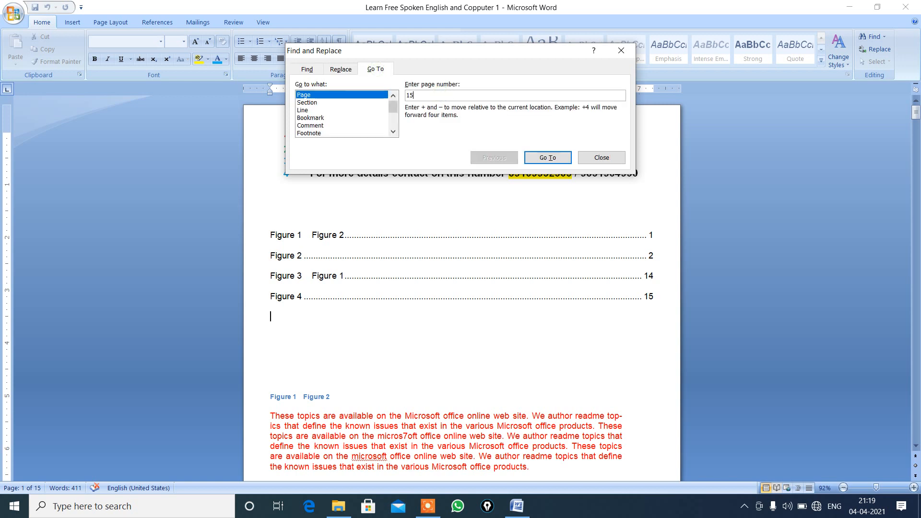
pyautogui.click(557, 161)
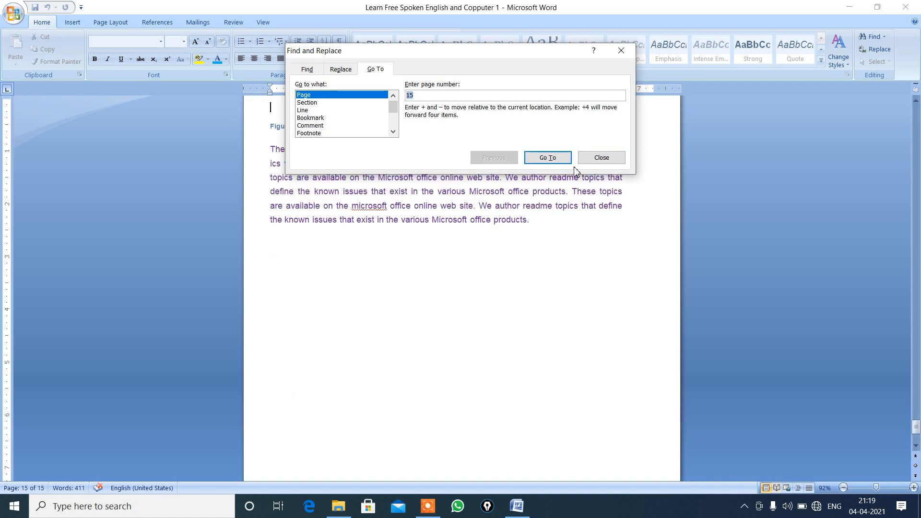
pyautogui.click(602, 160)
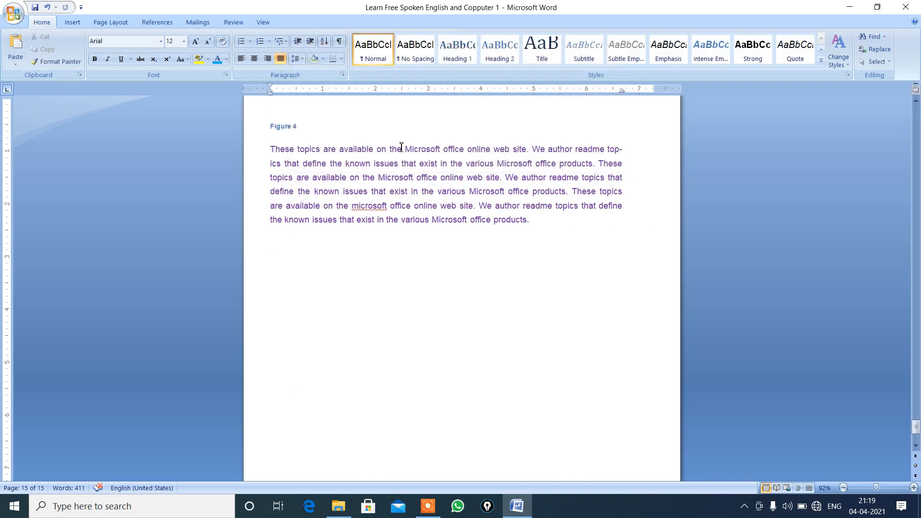
# Step: Insert a hyperlinked cross-reference to the entire Figure 2 caption beside the Figure 4 caption on page 15 and follow it to page 2
pyautogui.click(346, 126)
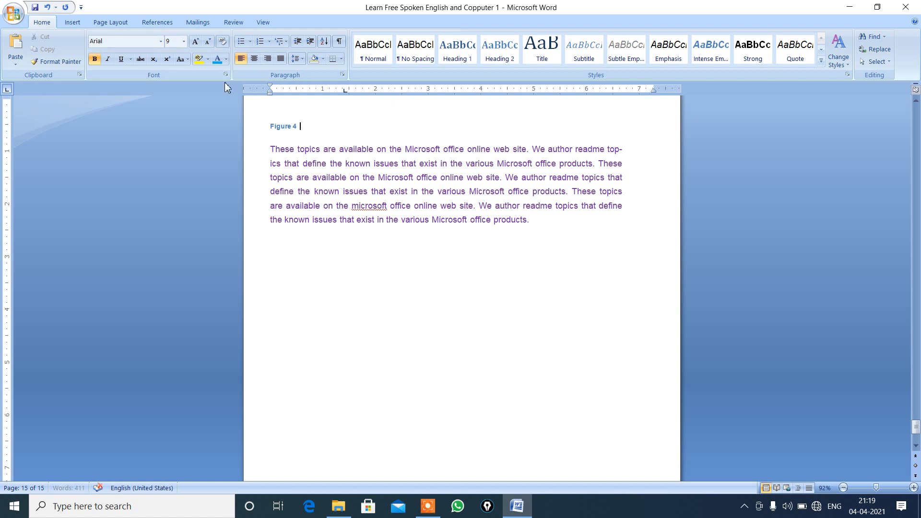
pyautogui.click(142, 25)
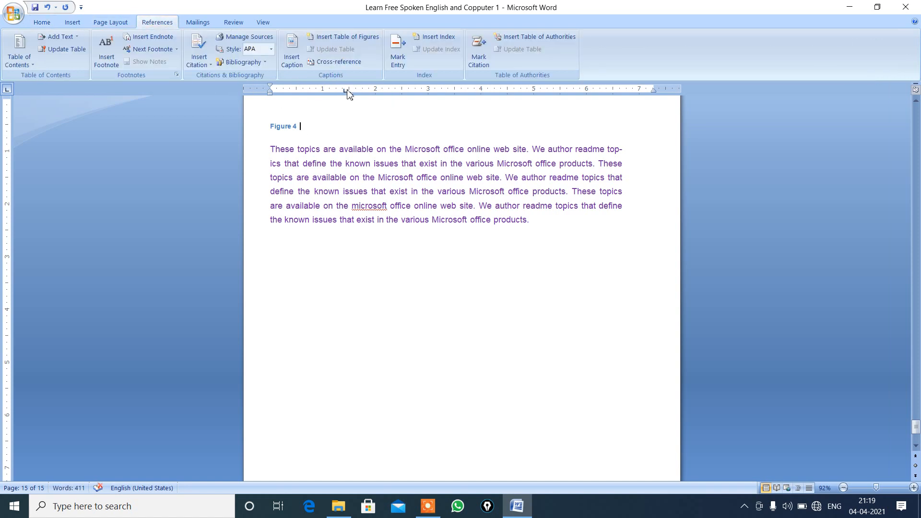
pyautogui.click(337, 61)
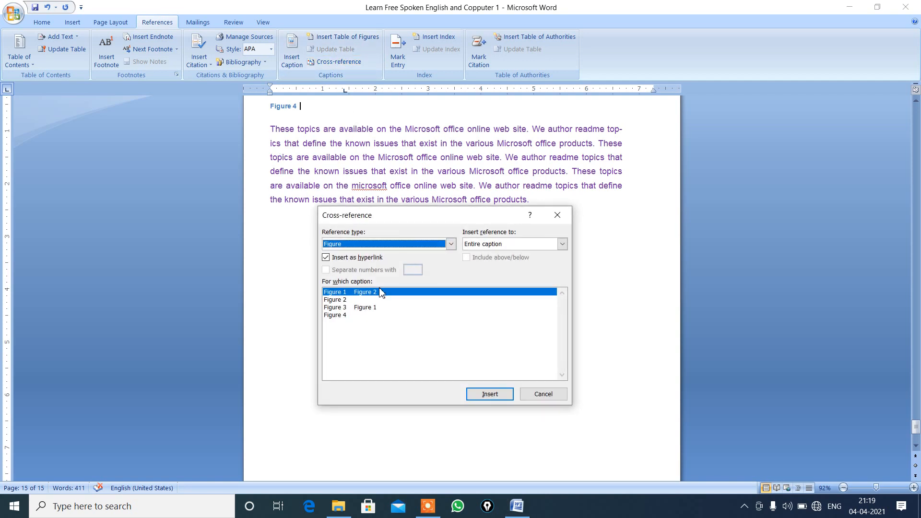
pyautogui.click(343, 300)
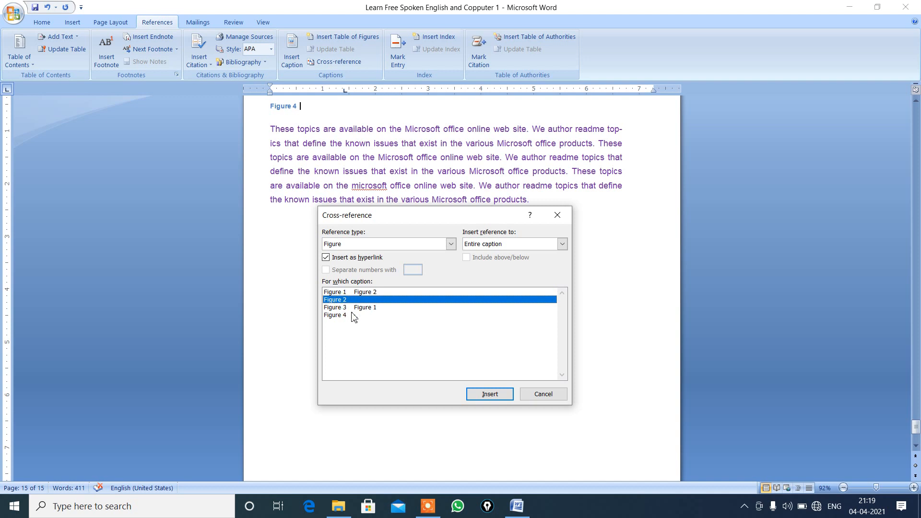
pyautogui.click(360, 310)
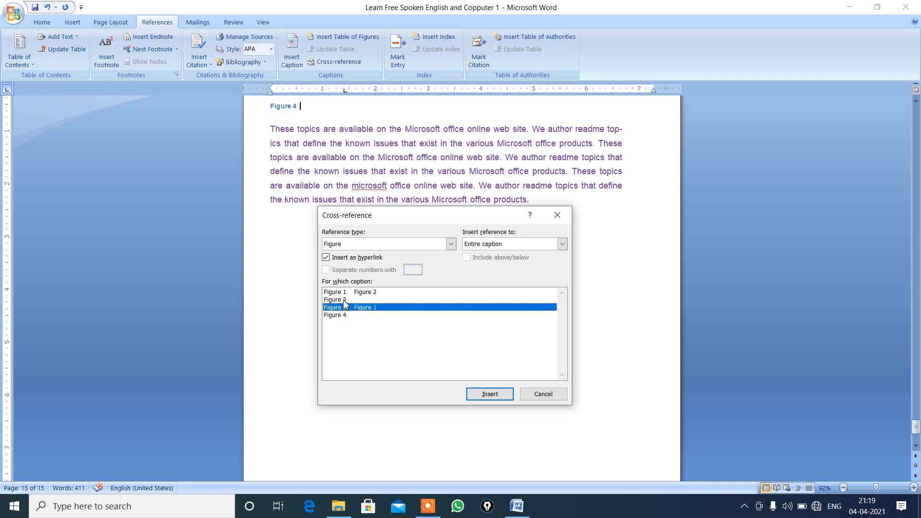
pyautogui.click(344, 300)
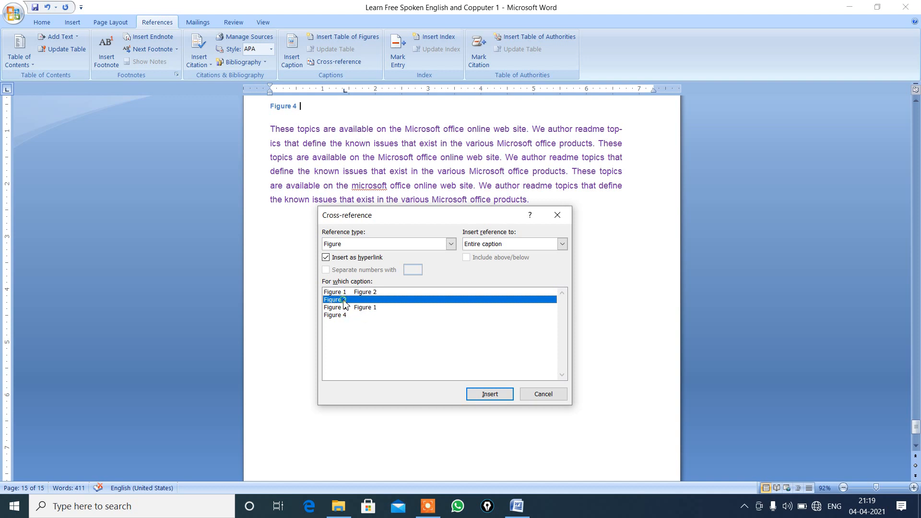
pyautogui.click(497, 397)
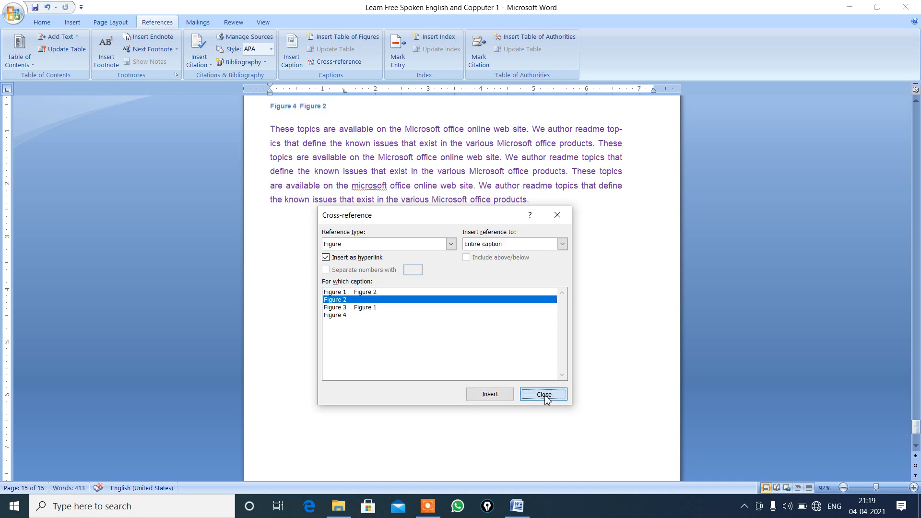
pyautogui.click(544, 395)
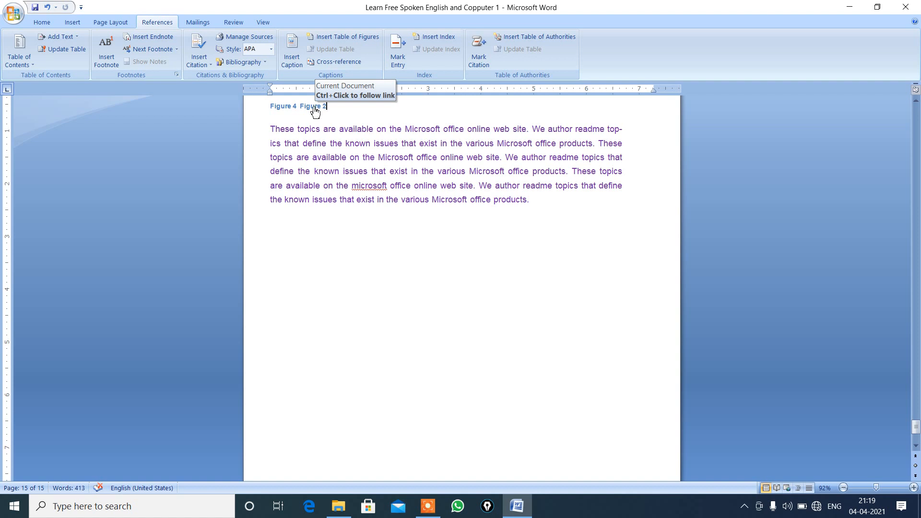
pyautogui.keyDown('ctrl'); pyautogui.click(314, 108); pyautogui.keyUp('ctrl')
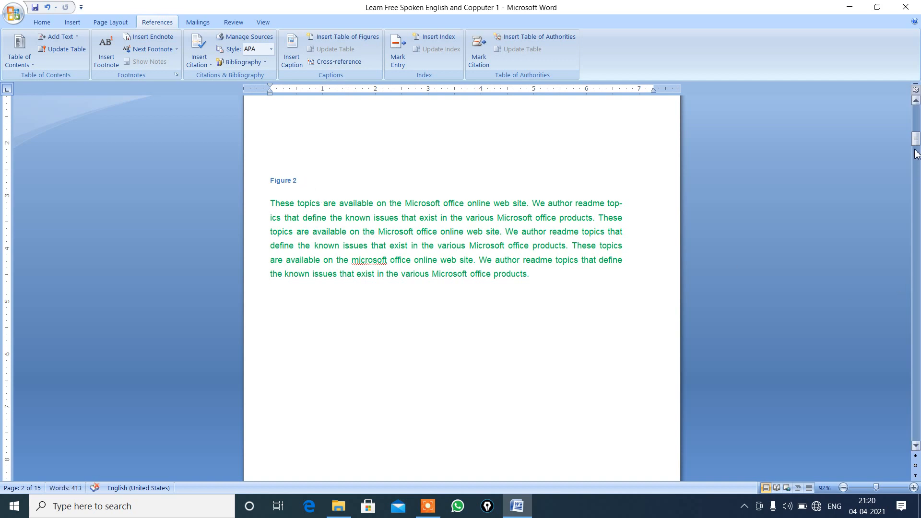
pyautogui.moveTo(916, 139); pyautogui.dragTo(916, 111)
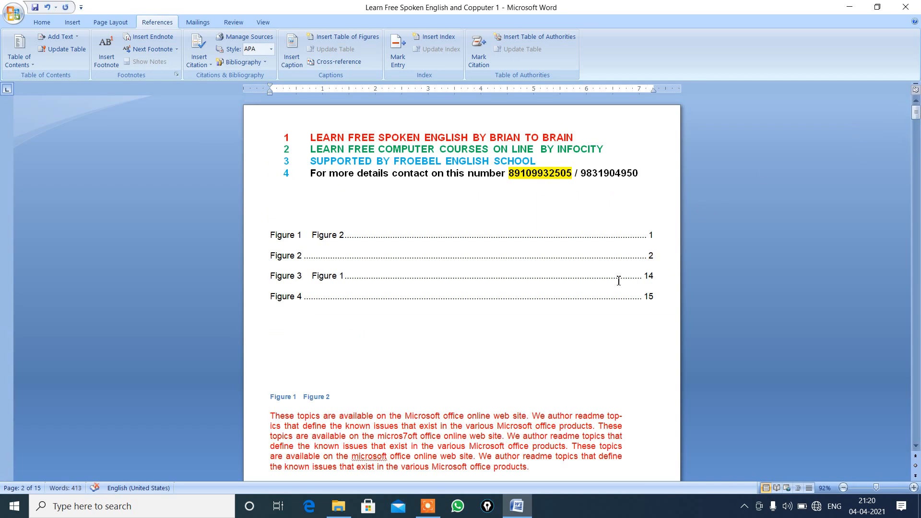